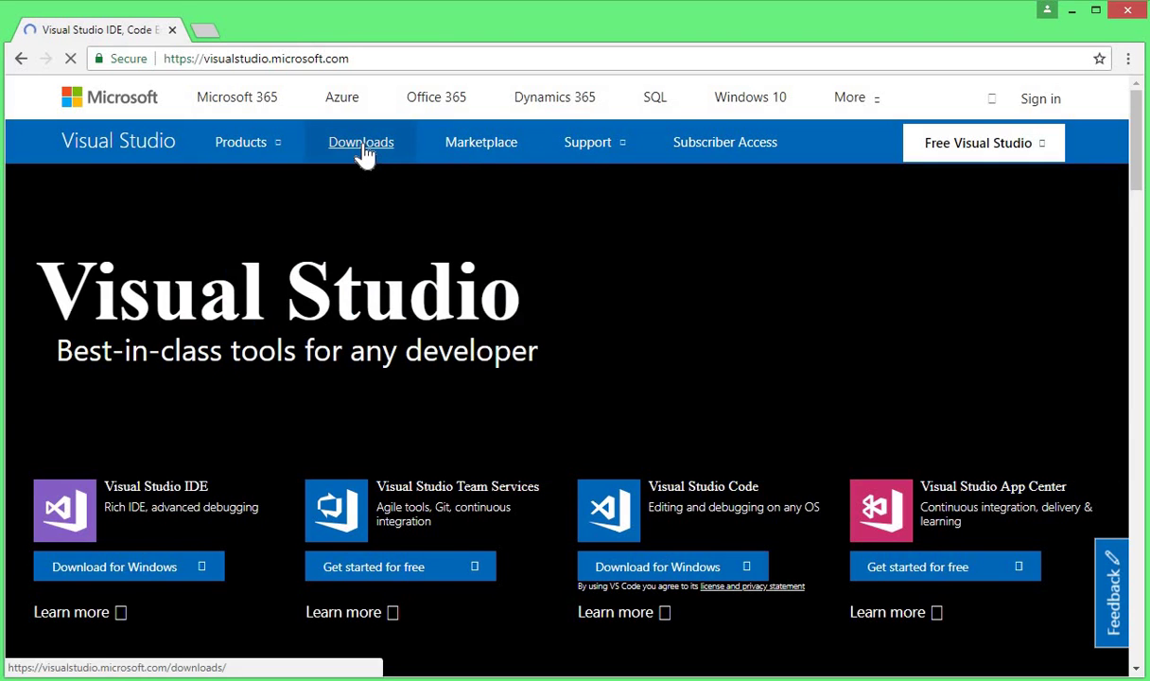
From the Downloads page's Visual Studio 2017 list, download the Community 2017 edition
left_click(363, 151)
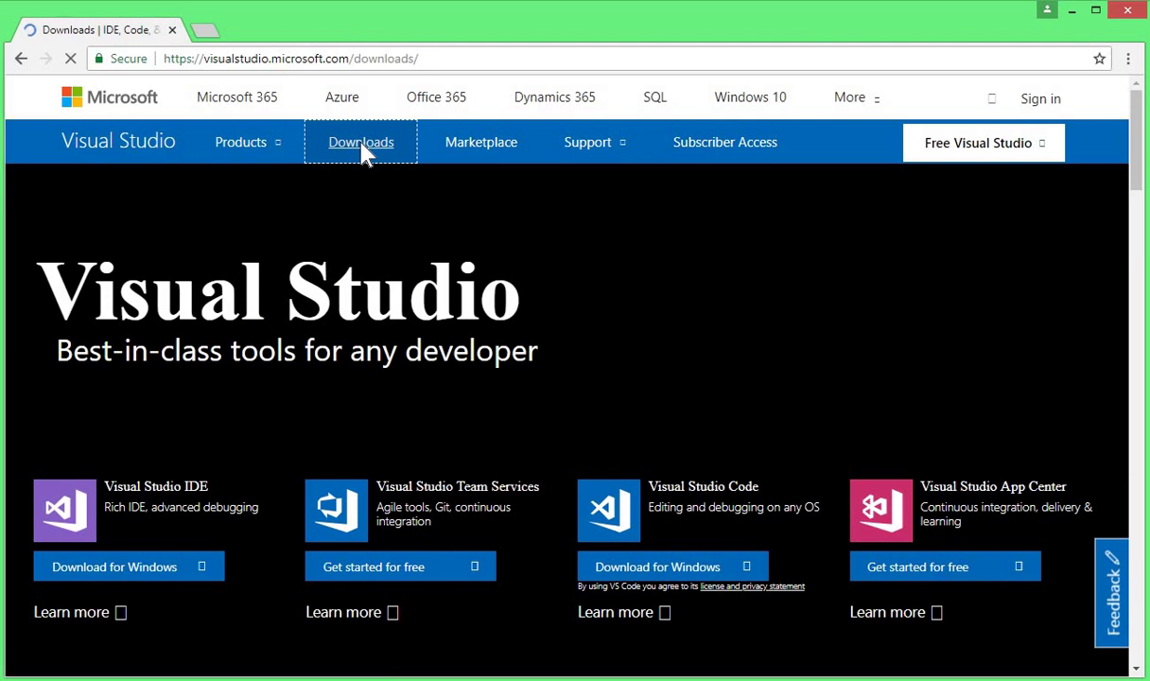
scroll(315, 197, "down", 3)
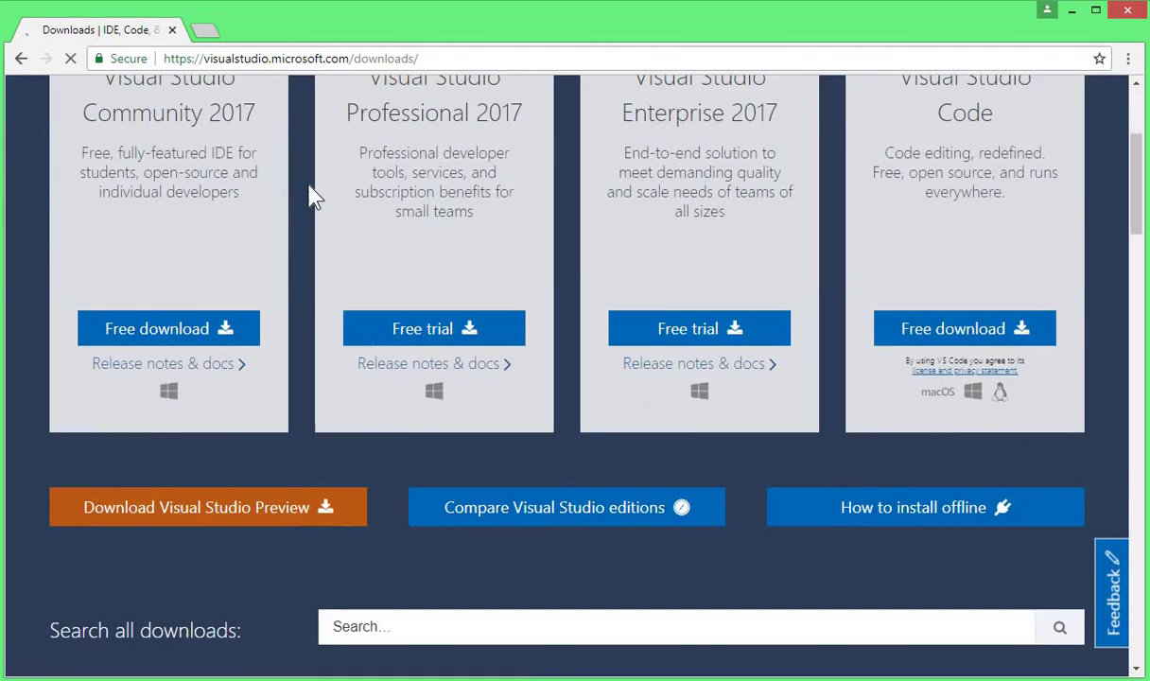
scroll(315, 196, "down", 6)
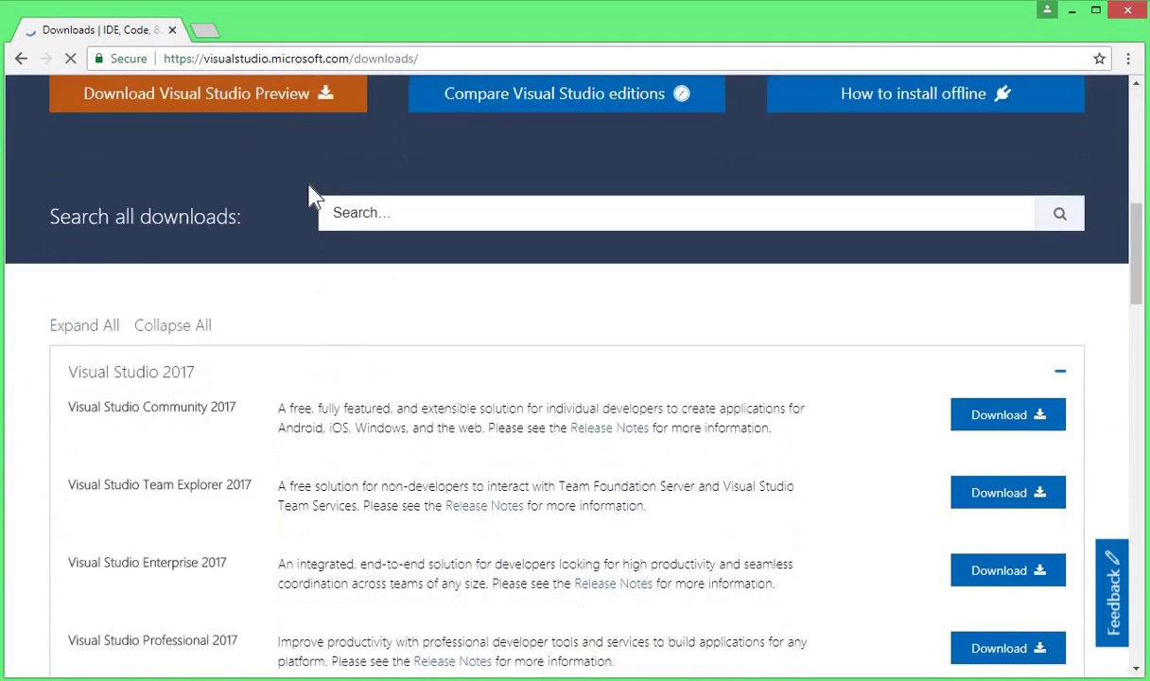
left_click(80, 208)
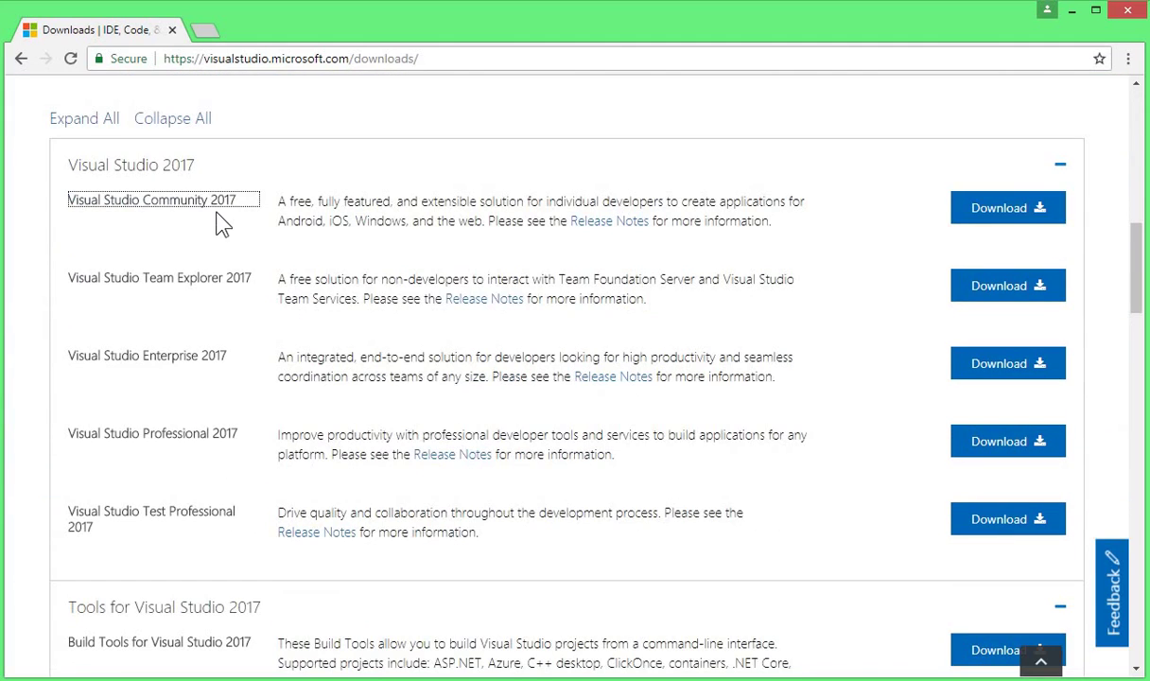
left_click(1031, 216)
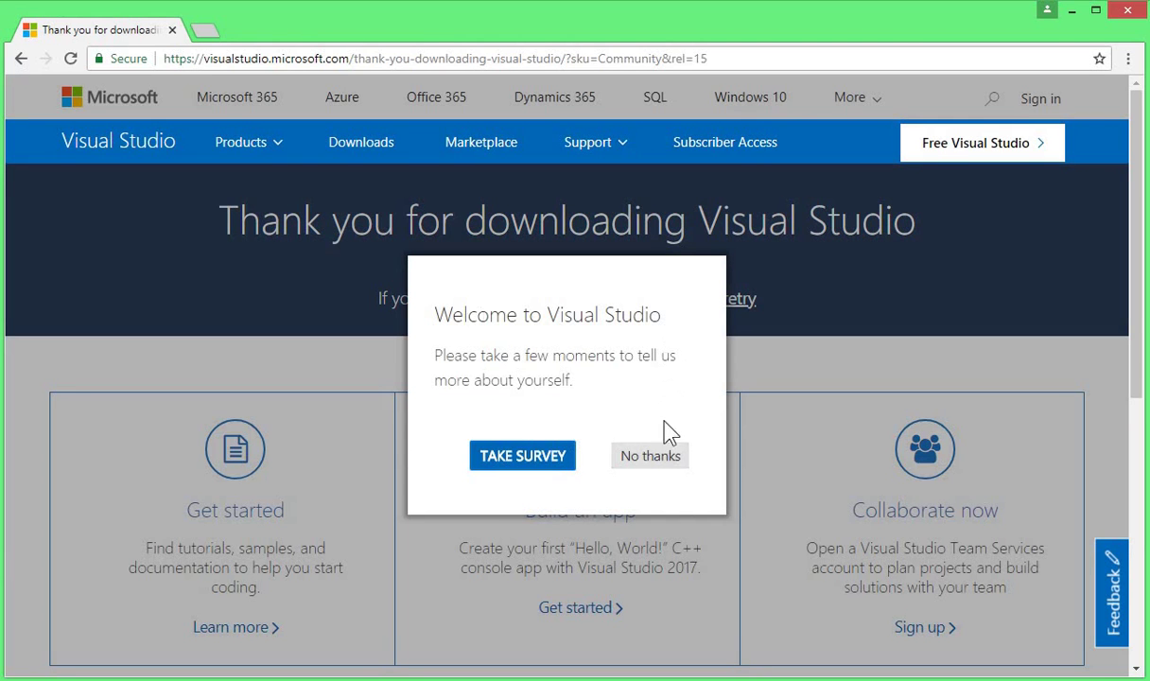
Decline the 'Welcome to Visual Studio' survey and let vs_community.exe finish downloading
left_click(662, 460)
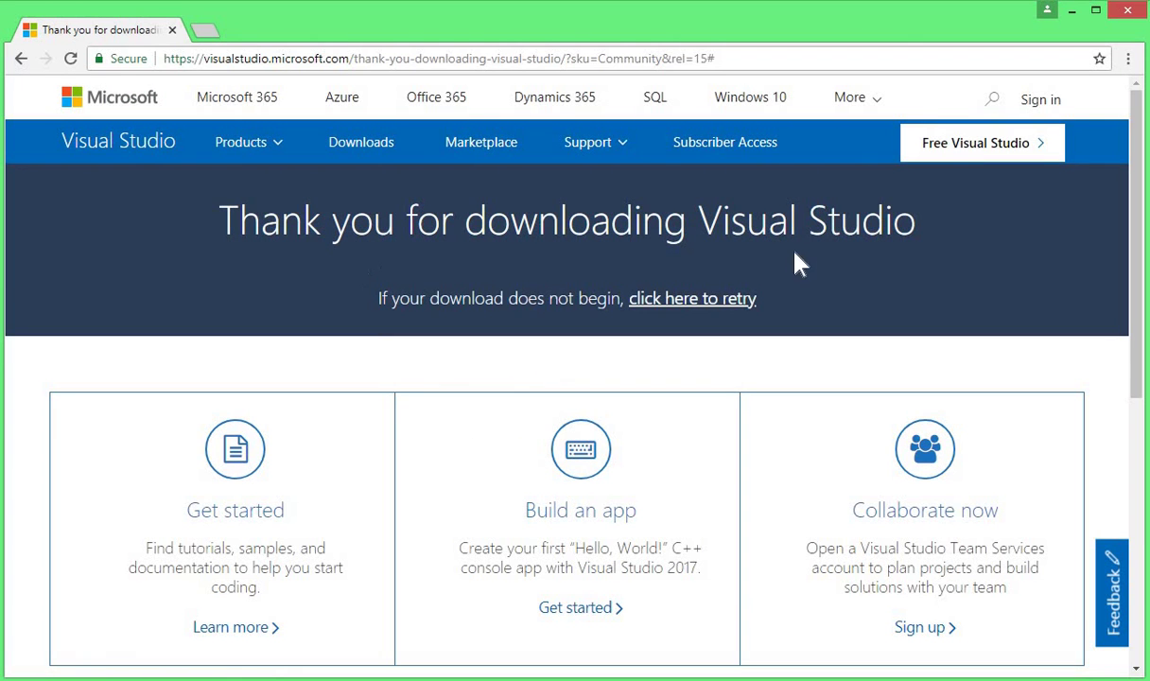
scroll(795, 262, "down", 3)
scroll(796, 263, "up", 3)
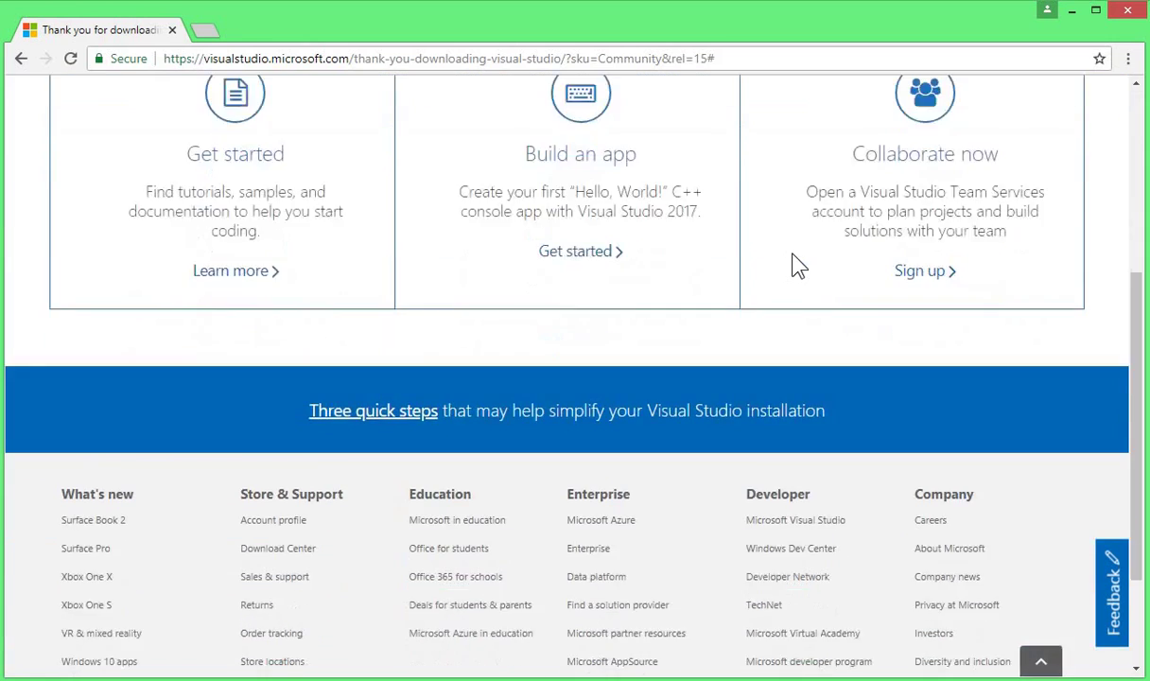
scroll(712, 321, "up", 1)
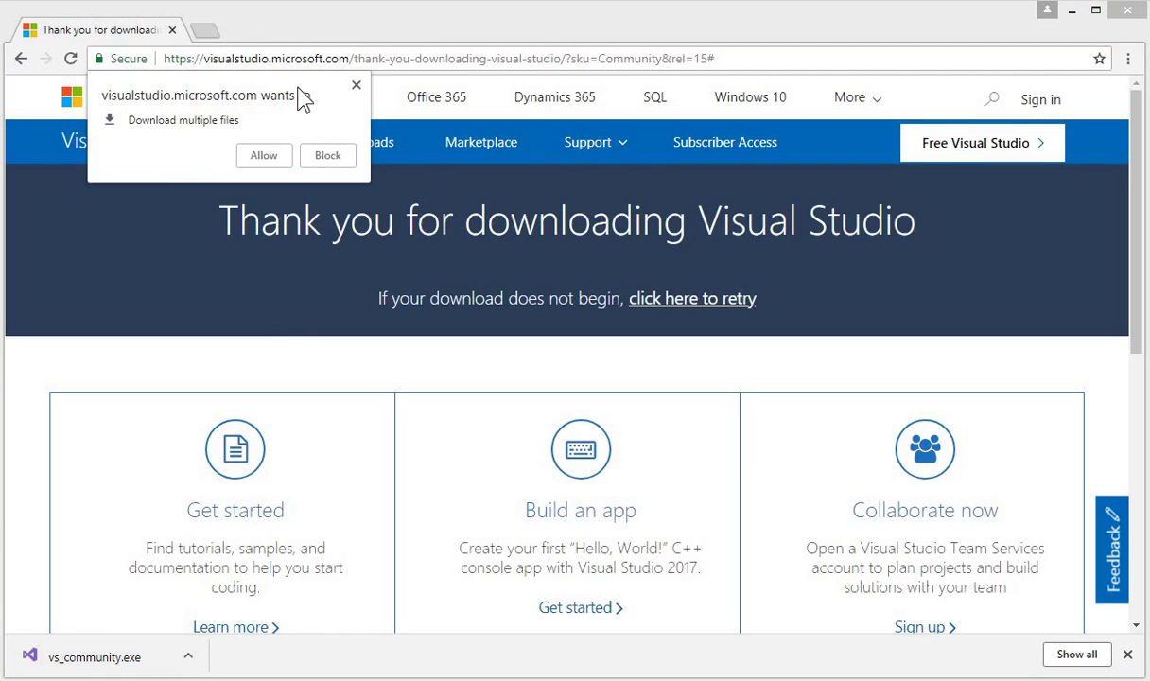
Dismiss the multiple-files prompt, show vs_community in the Downloads folder, and launch it
left_click(356, 85)
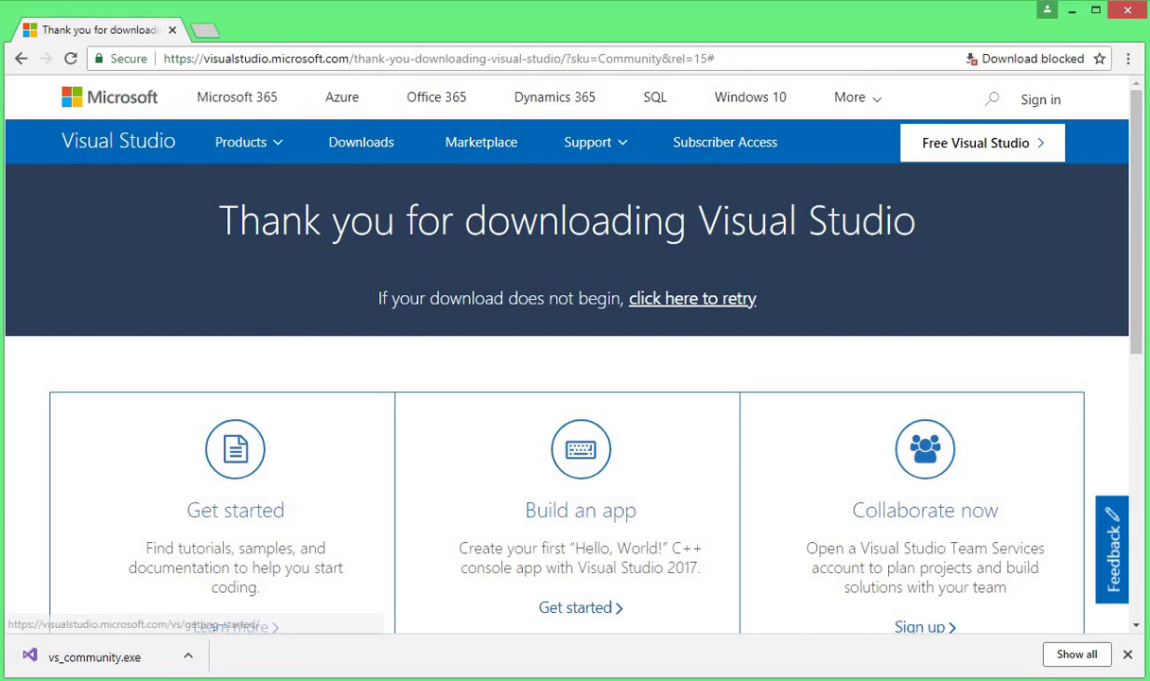
left_click(188, 656)
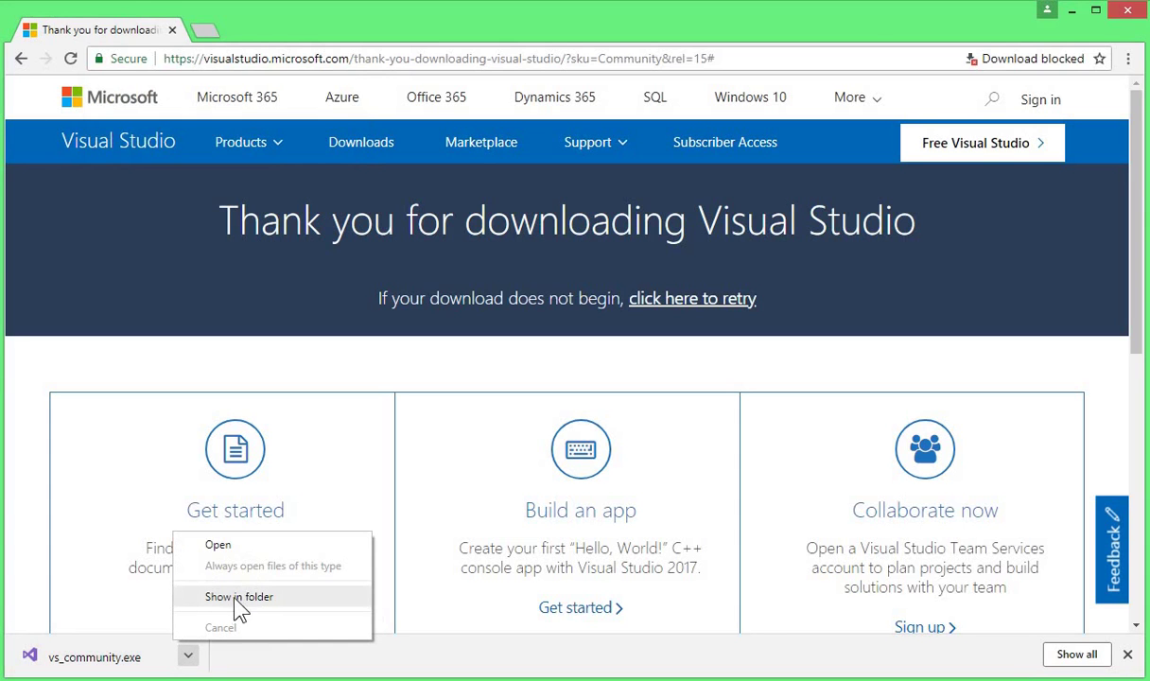
left_click(322, 609)
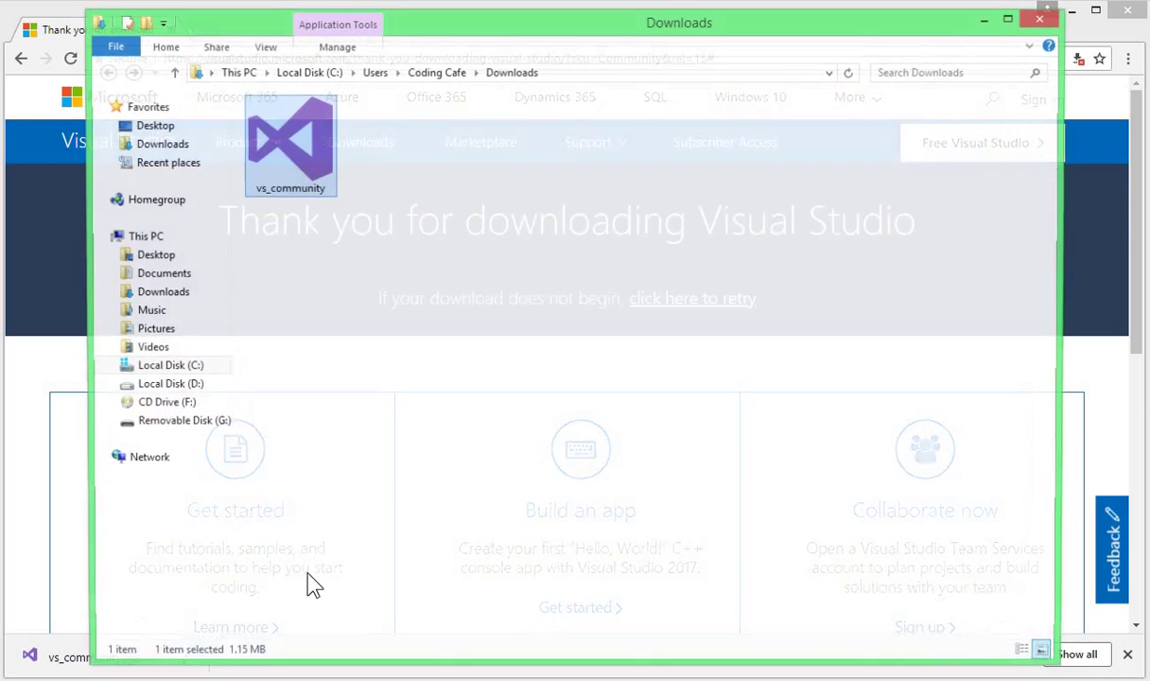
double_click(314, 181)
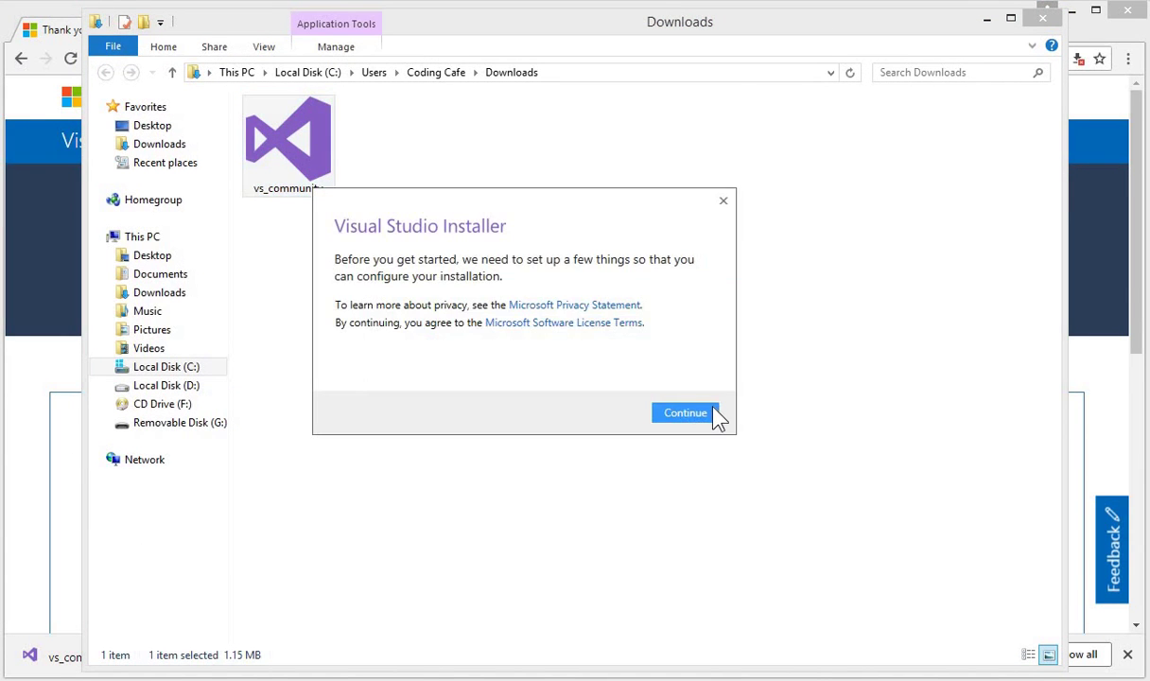
Continue past the installer setup, then check .NET desktop development and Universal Windows Platform development
left_click(716, 416)
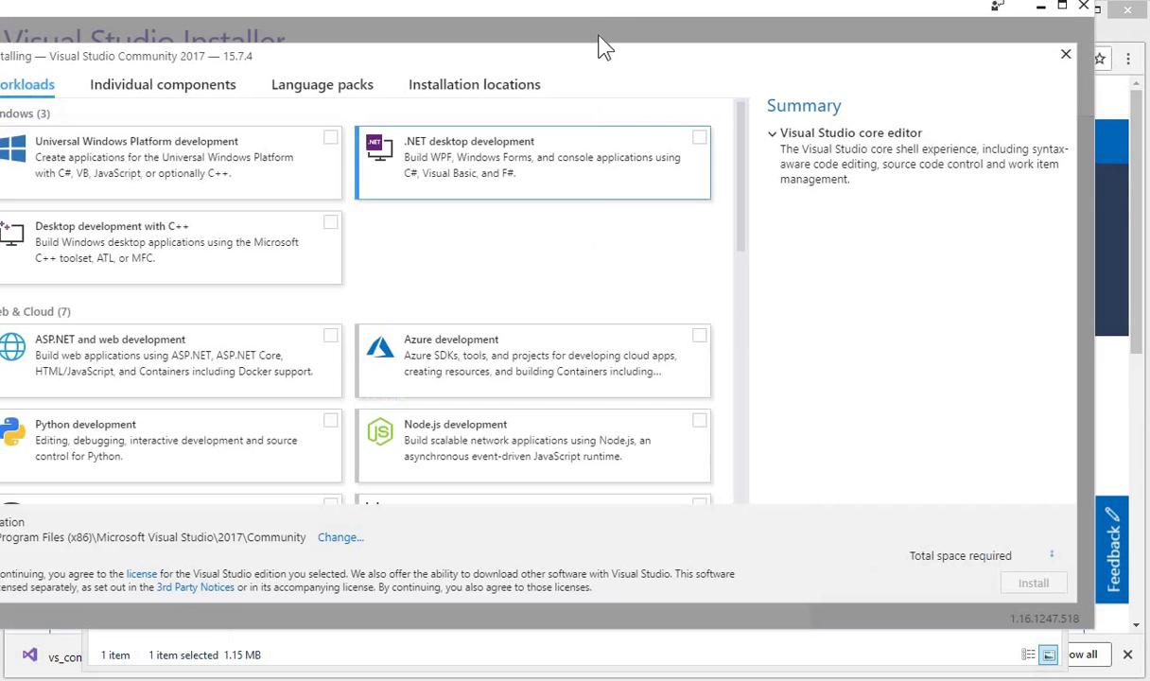
left_click_drag(596, 13, 644, 48)
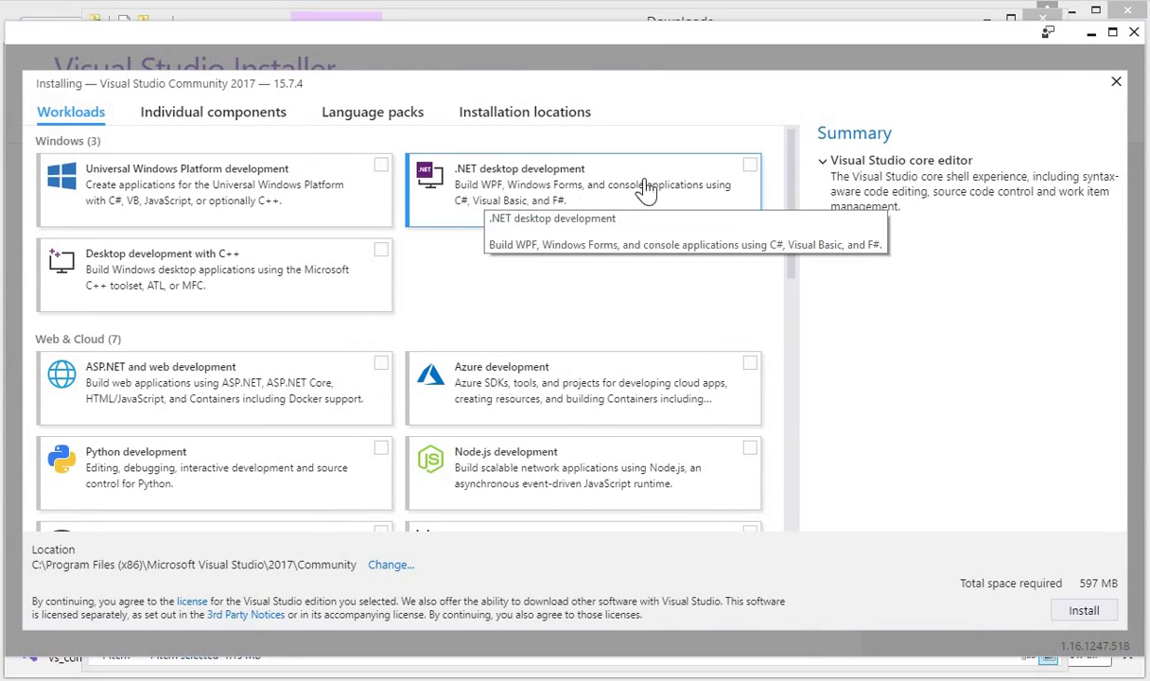
left_click(751, 167)
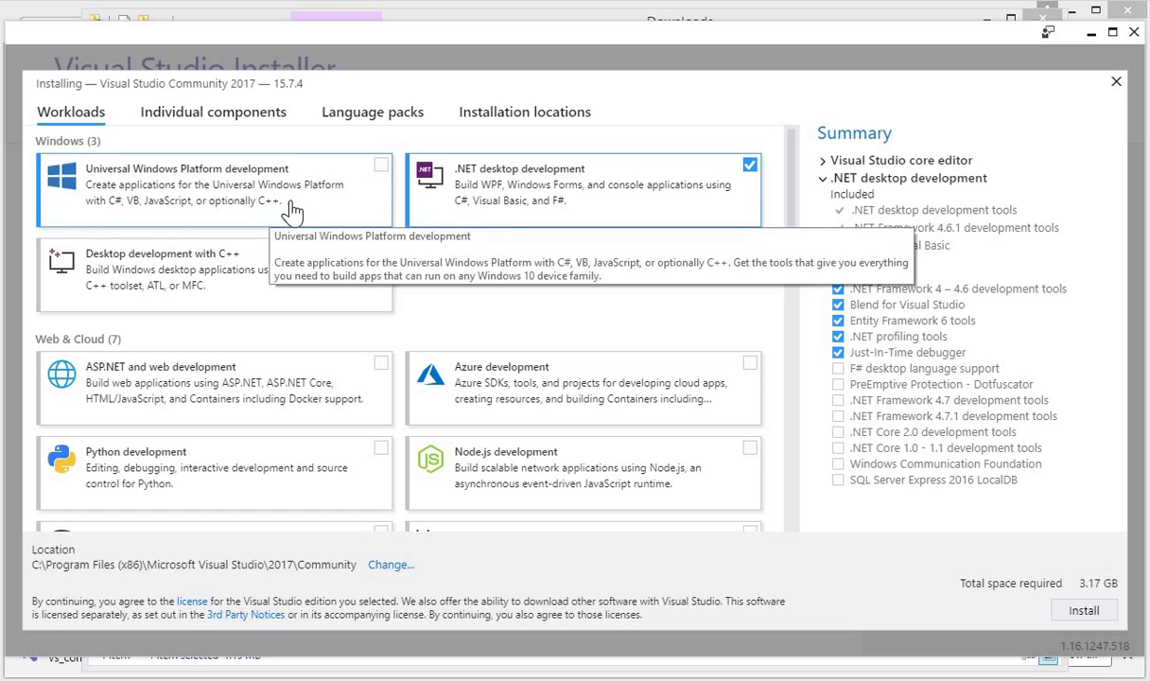
left_click(381, 168)
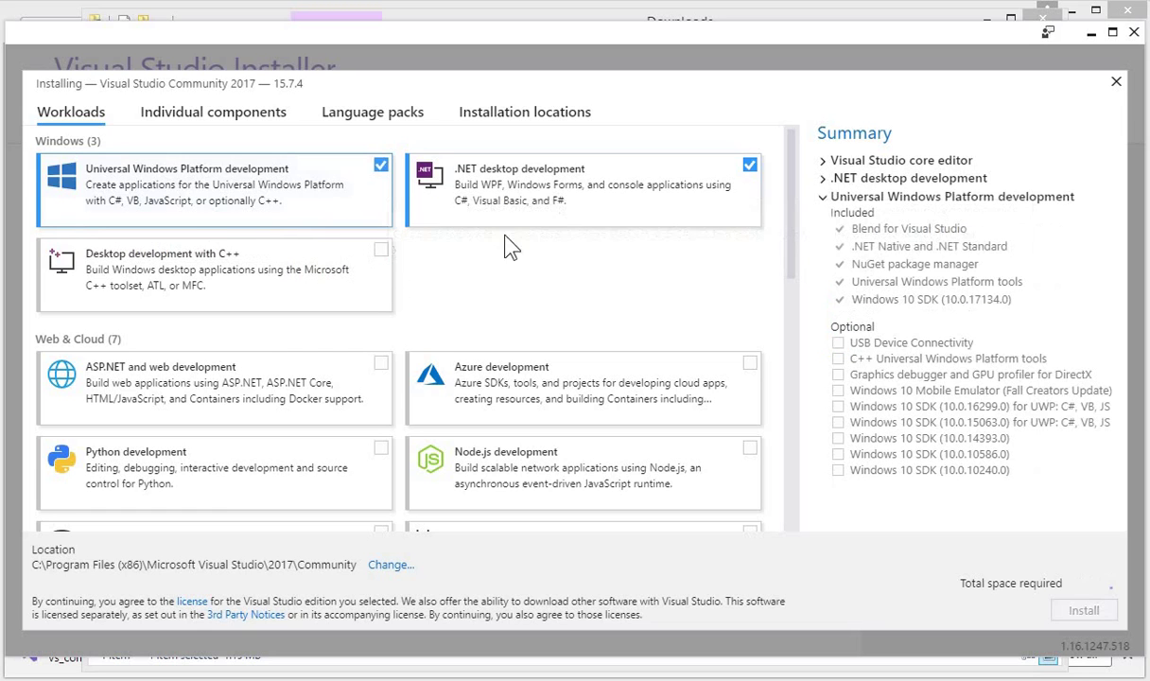
Also check ASP.NET and web development, then start installing Visual Studio Community 2017
scroll(587, 265, "down", 2)
scroll(596, 247, "up", 2)
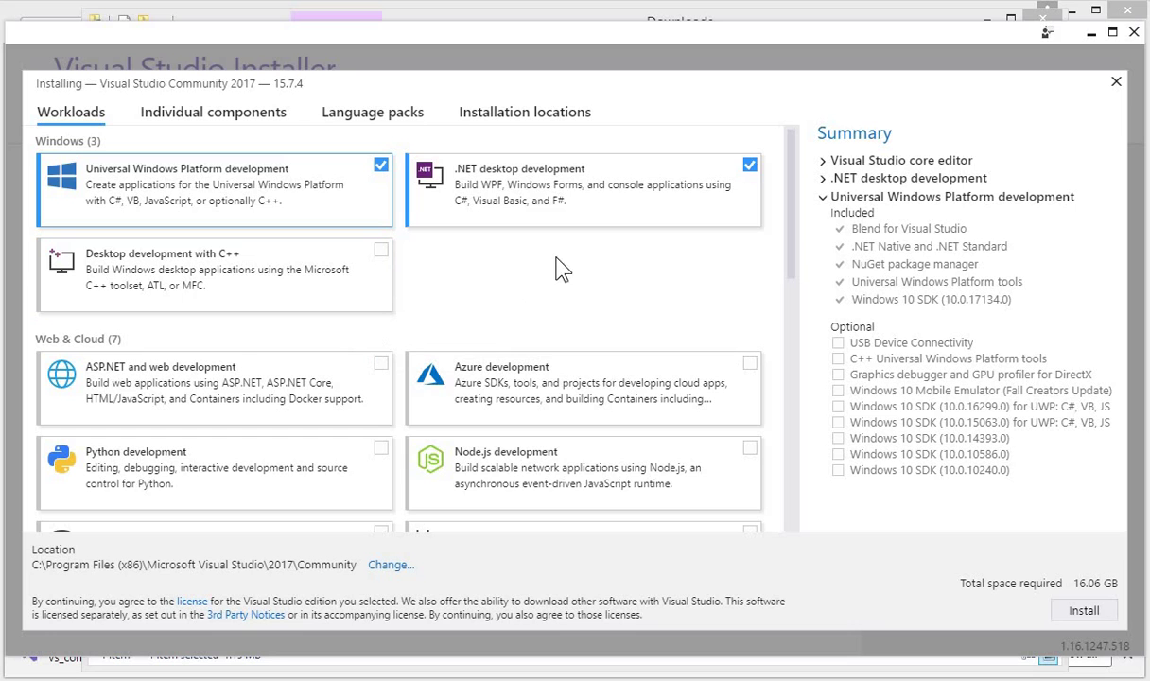
scroll(573, 282, "down", 2)
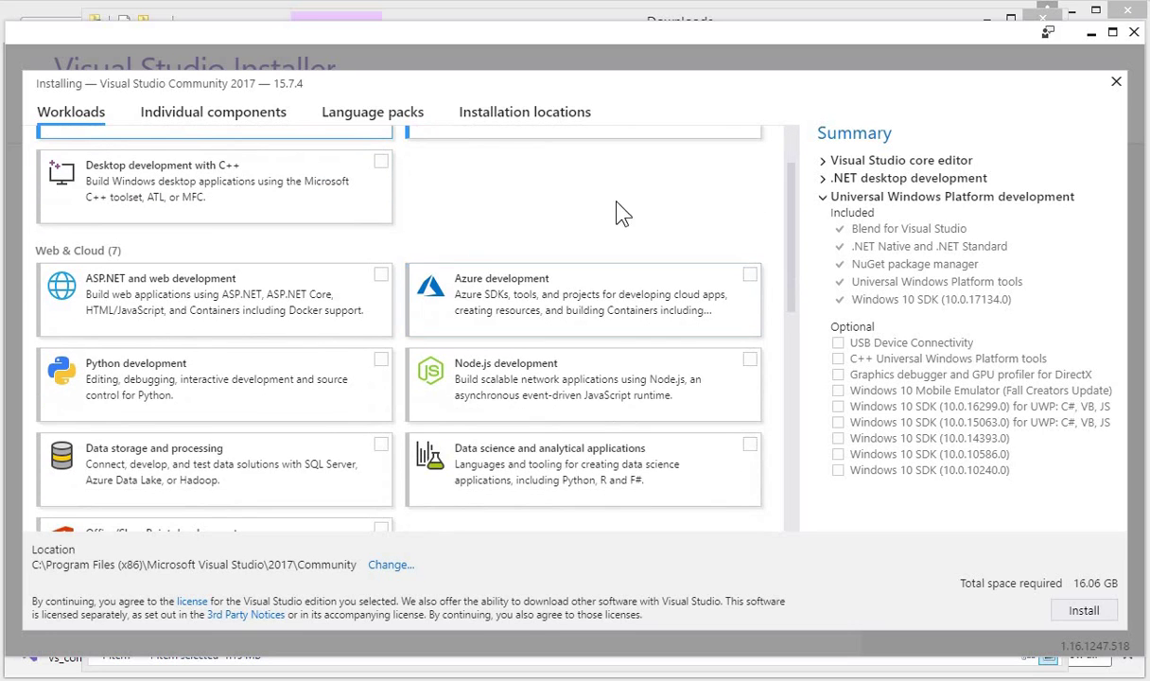
scroll(606, 216, "up", 2)
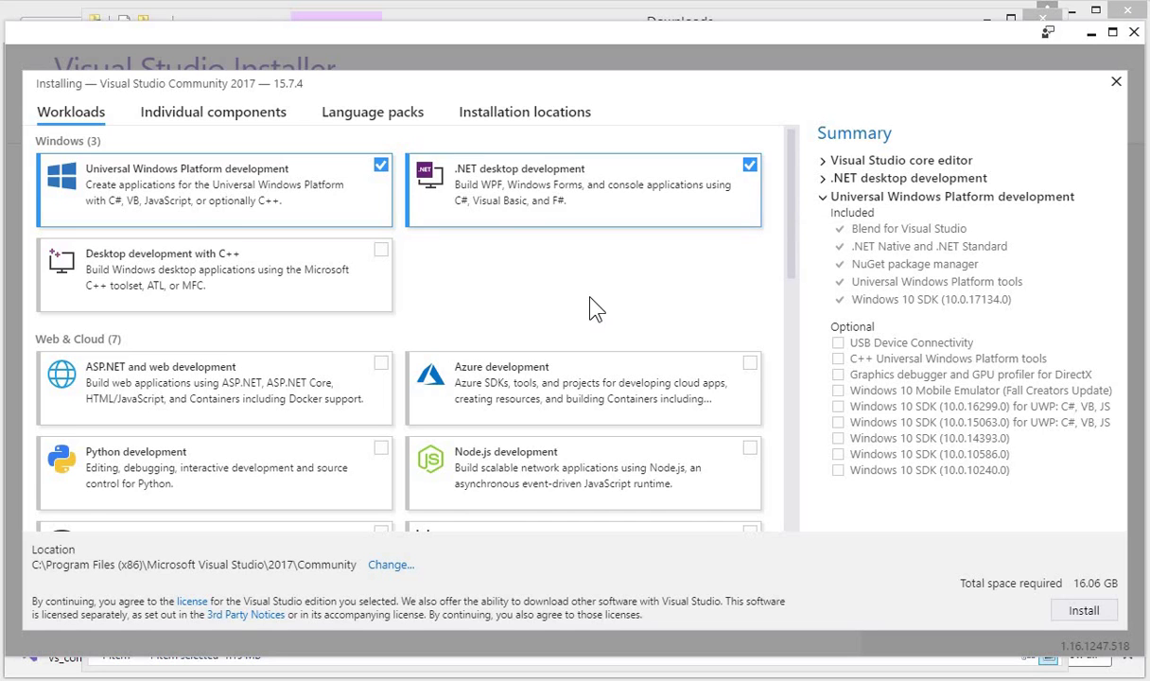
scroll(589, 308, "down", 5)
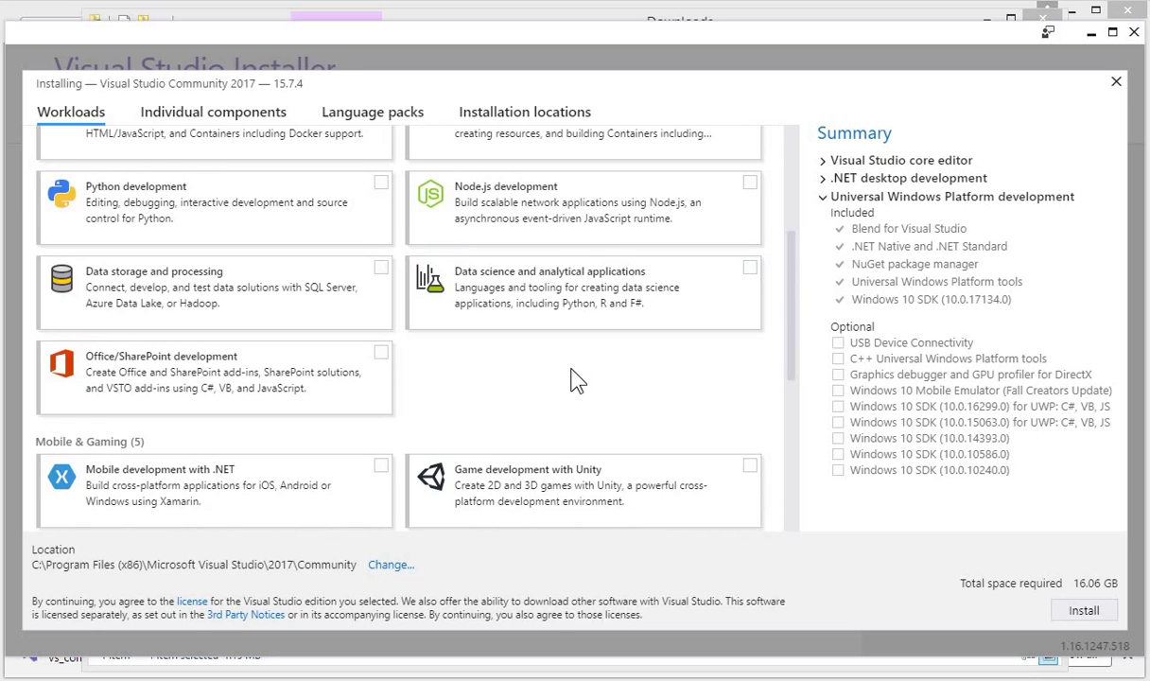
scroll(578, 381, "down", 5)
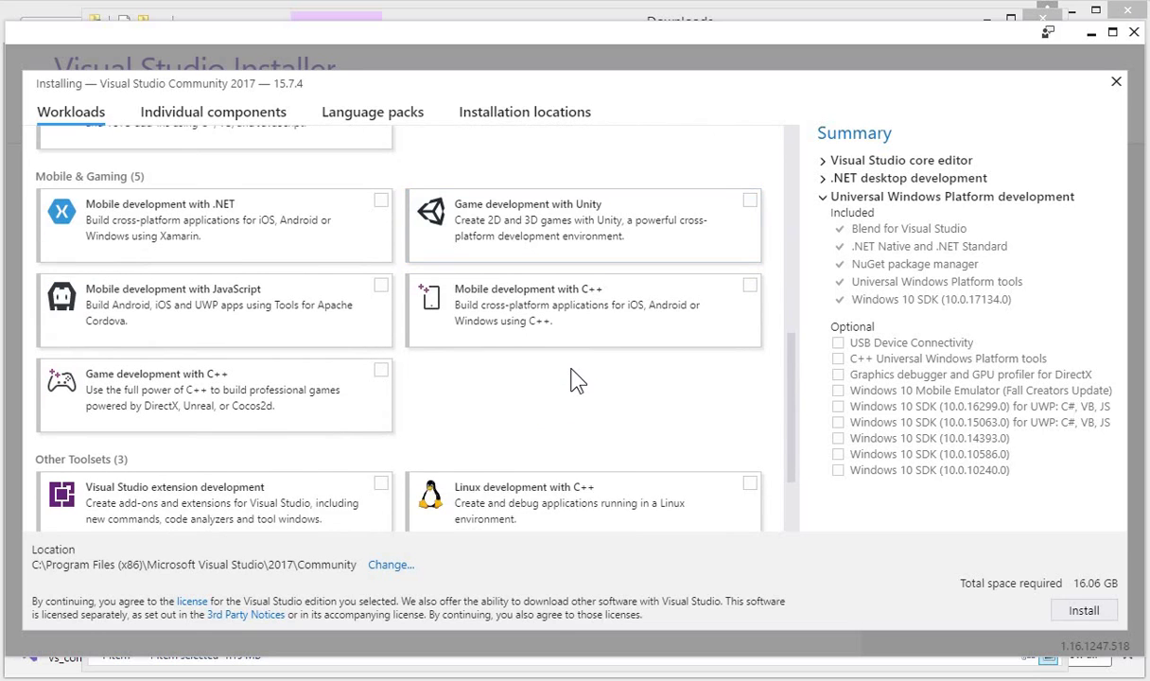
scroll(578, 380, "down", 2)
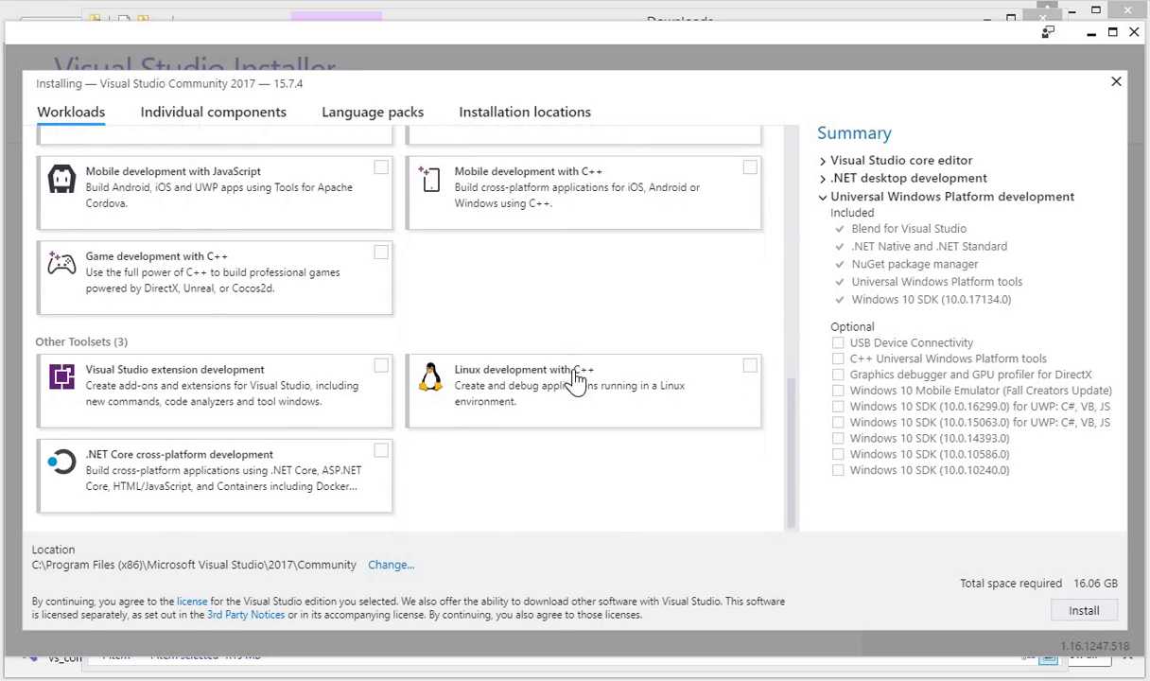
scroll(578, 381, "up", 6)
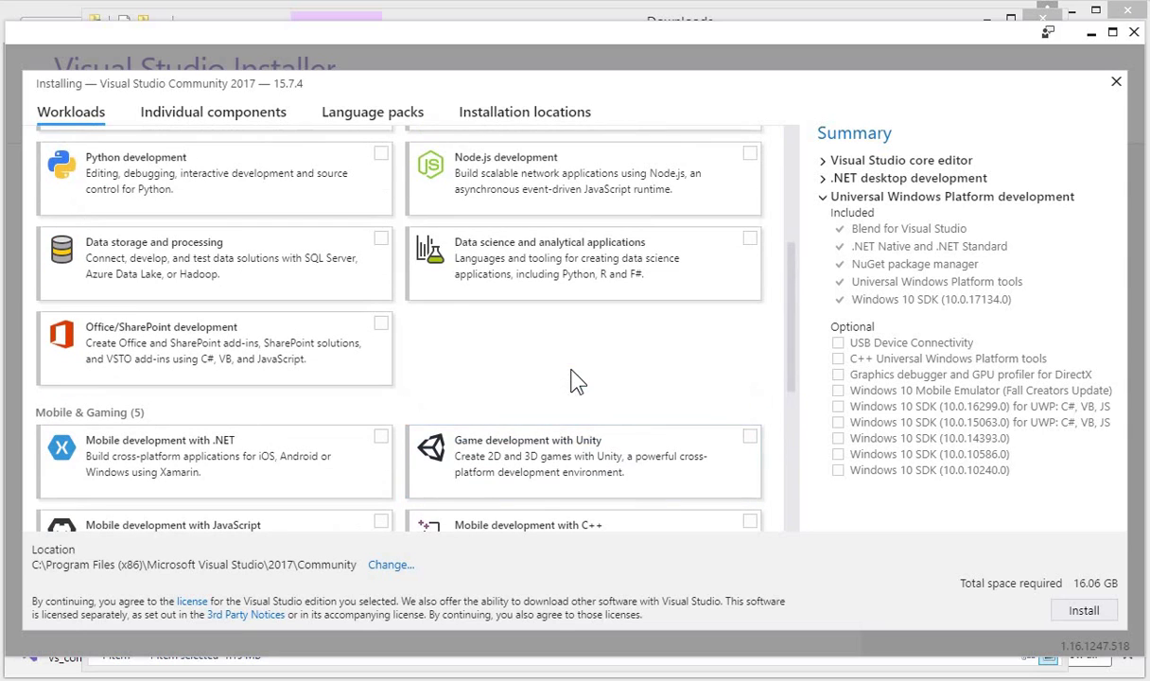
scroll(493, 449, "up", 1)
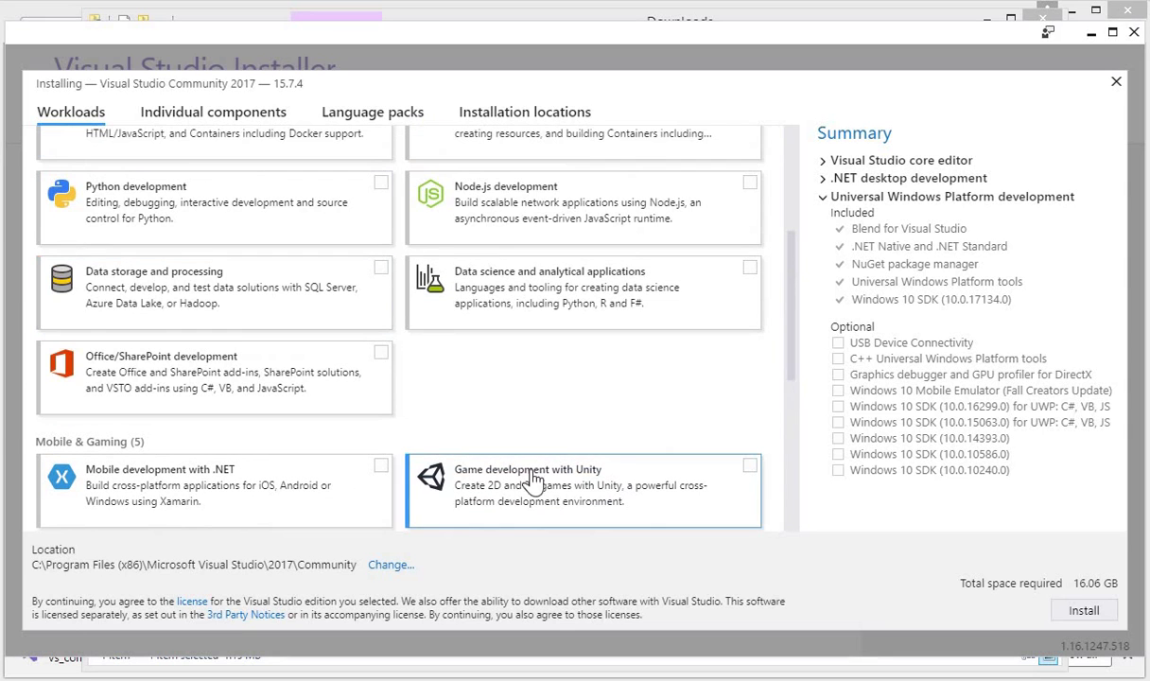
scroll(513, 424, "up", 5)
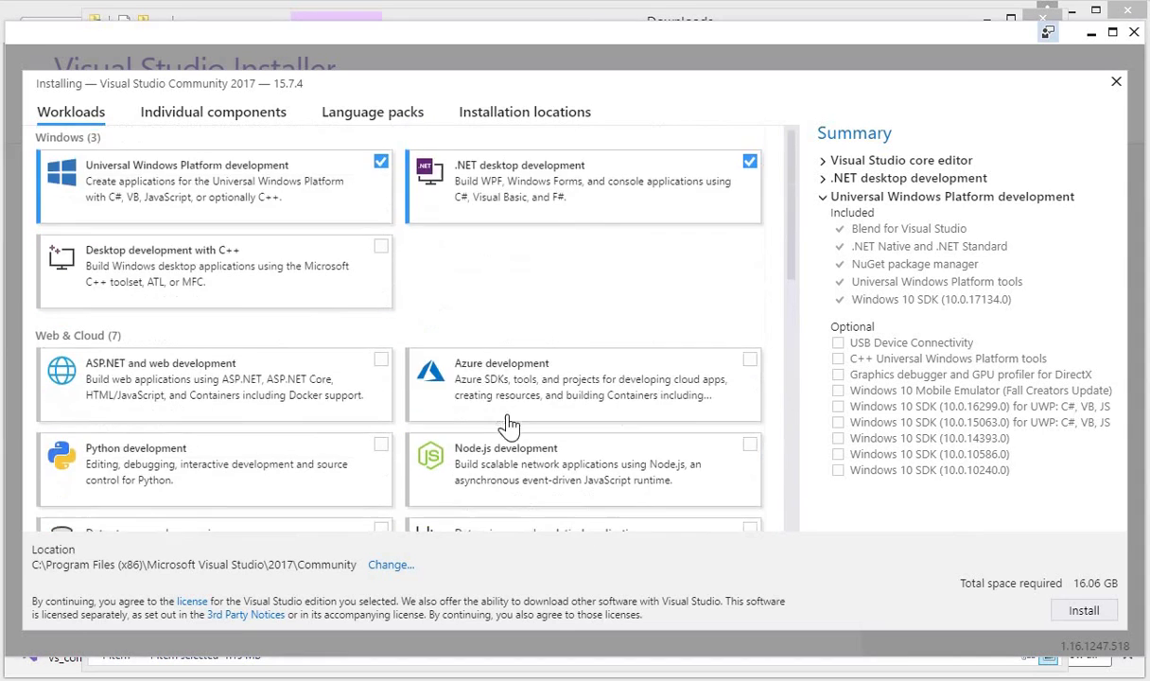
left_click(380, 364)
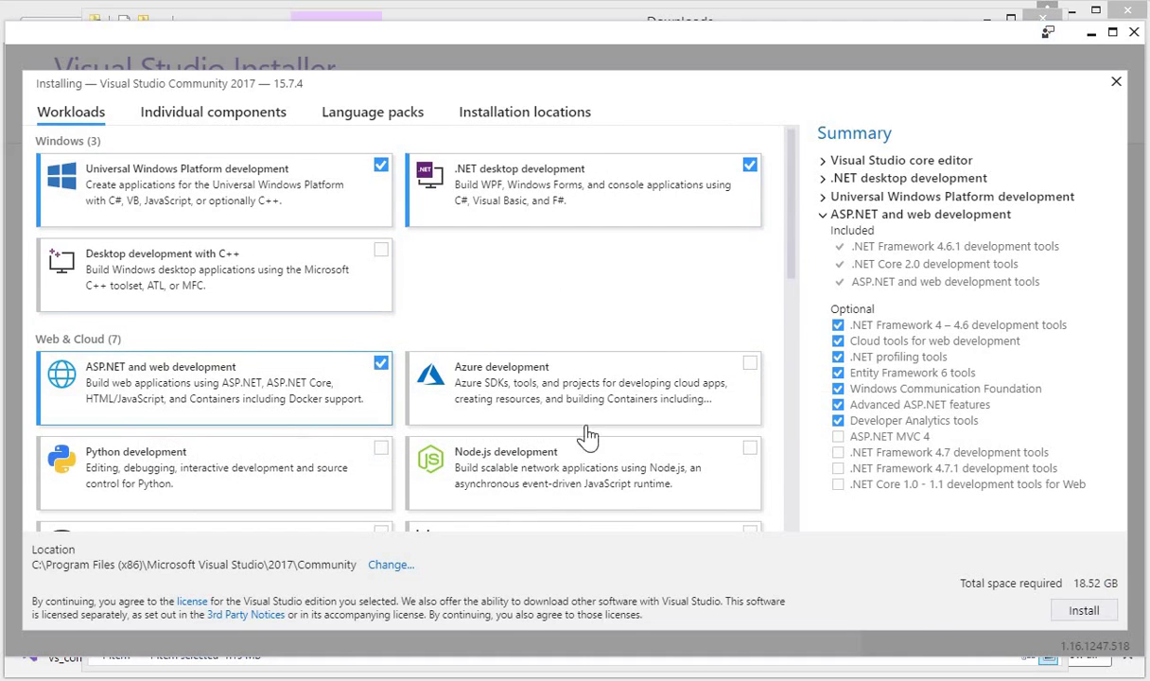
left_click(1083, 611)
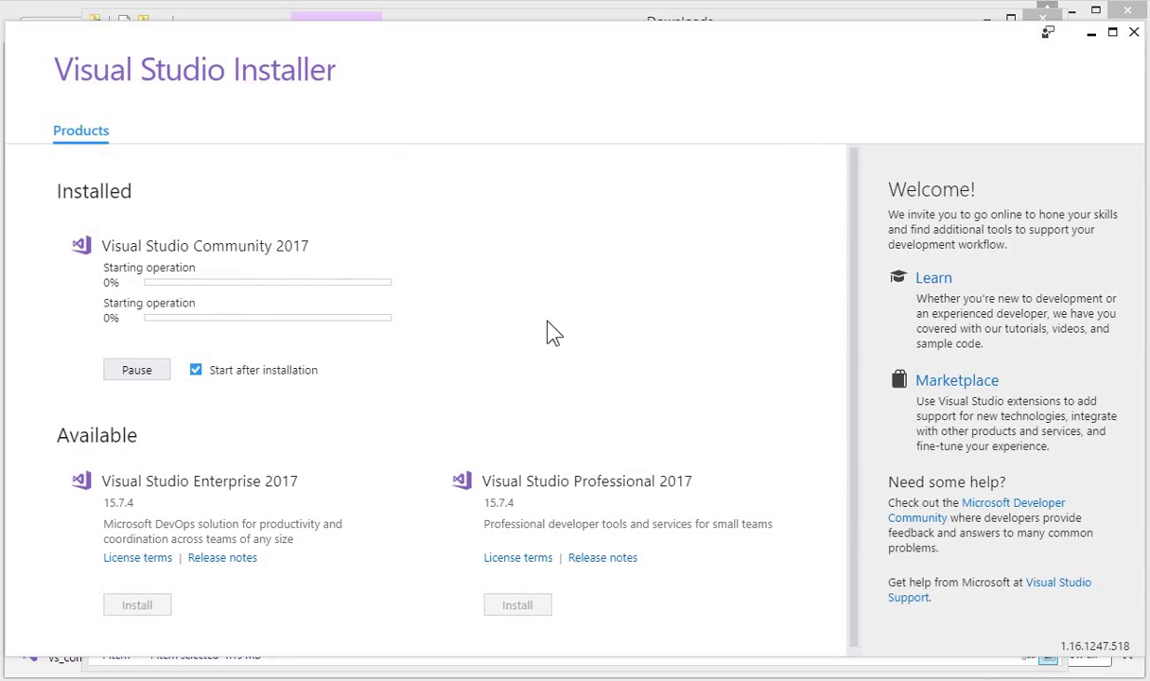
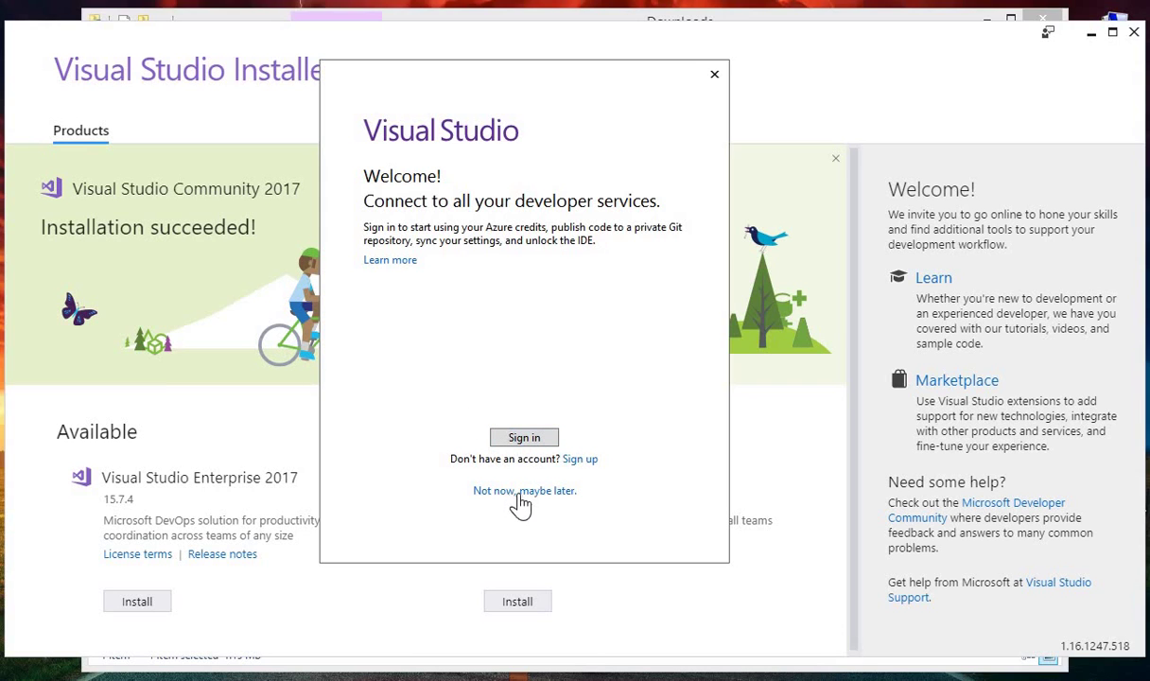
Sign in to Visual Studio with the Microsoft account e-mail and start a new project
left_click(527, 433)
left_click(528, 438)
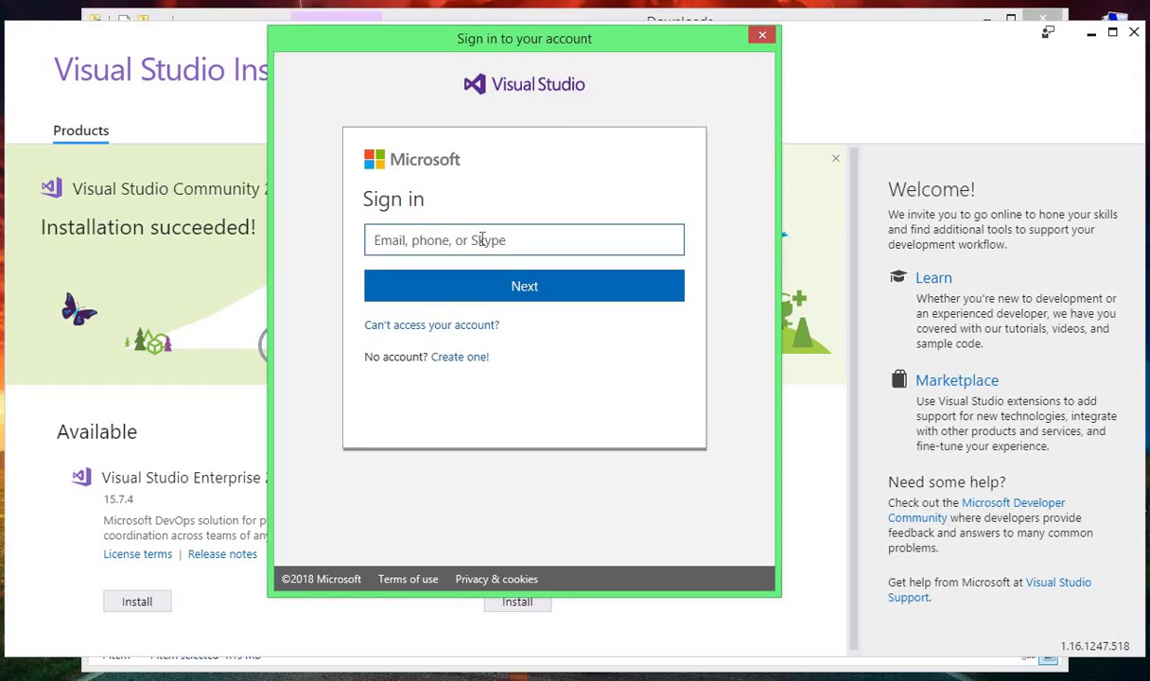
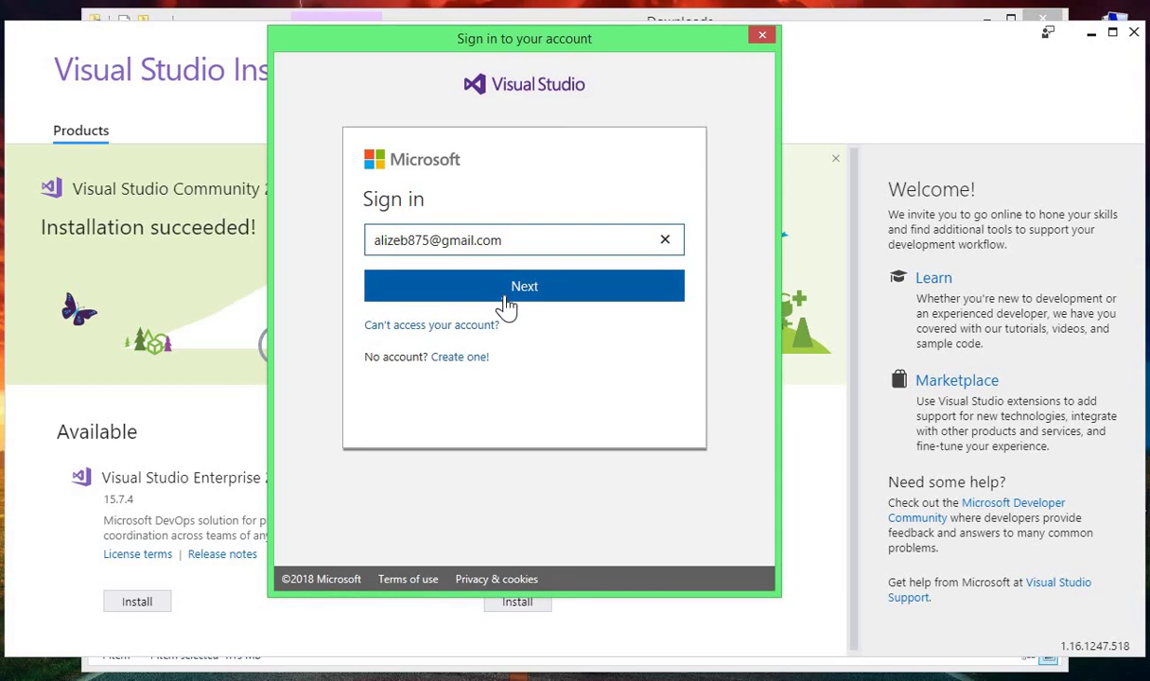
left_click(506, 298)
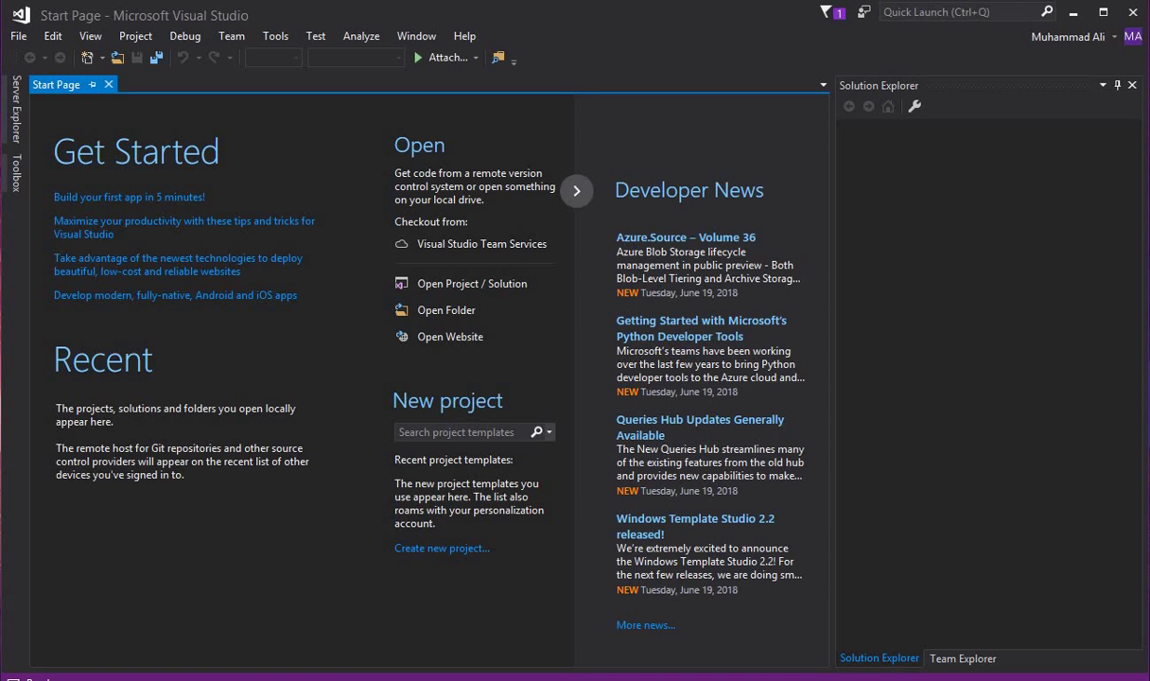
left_click(443, 551)
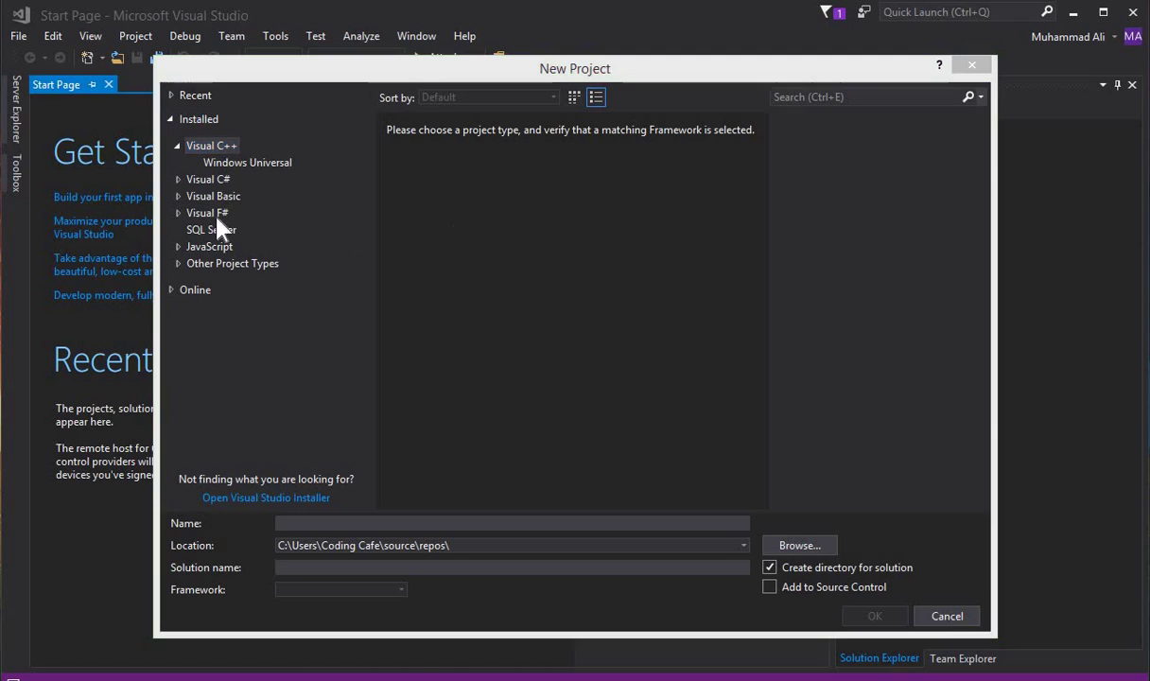
Choose the Visual C# Console App (.NET Framework) template
left_click(177, 146)
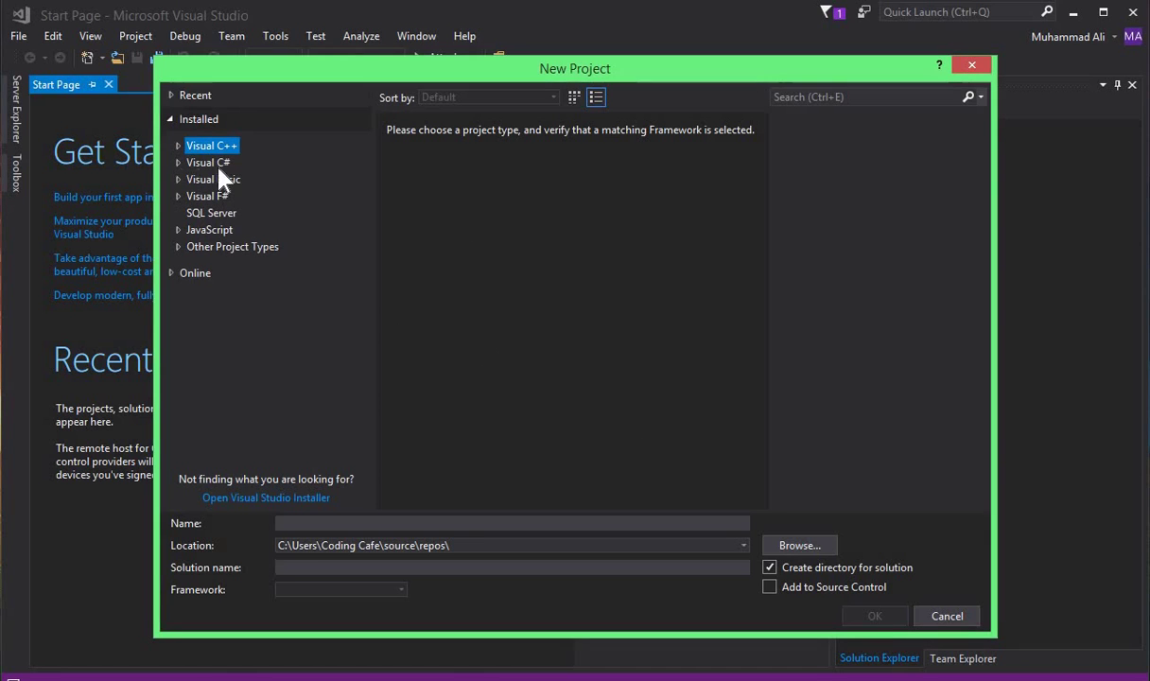
left_click(215, 162)
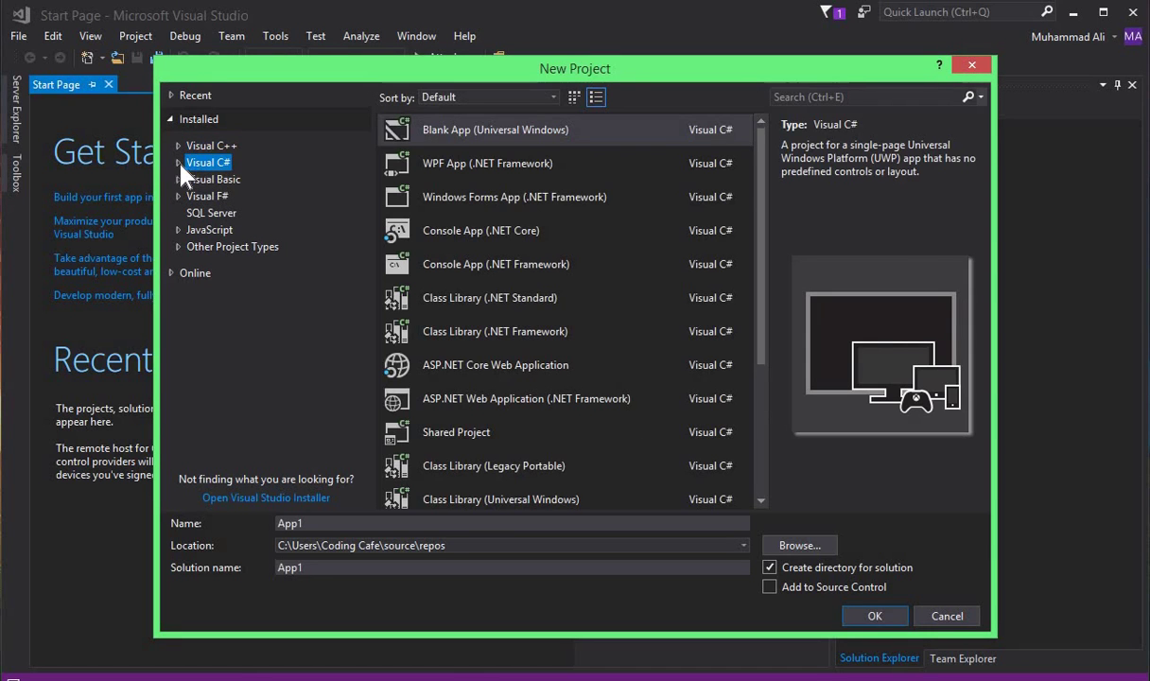
left_click(179, 164)
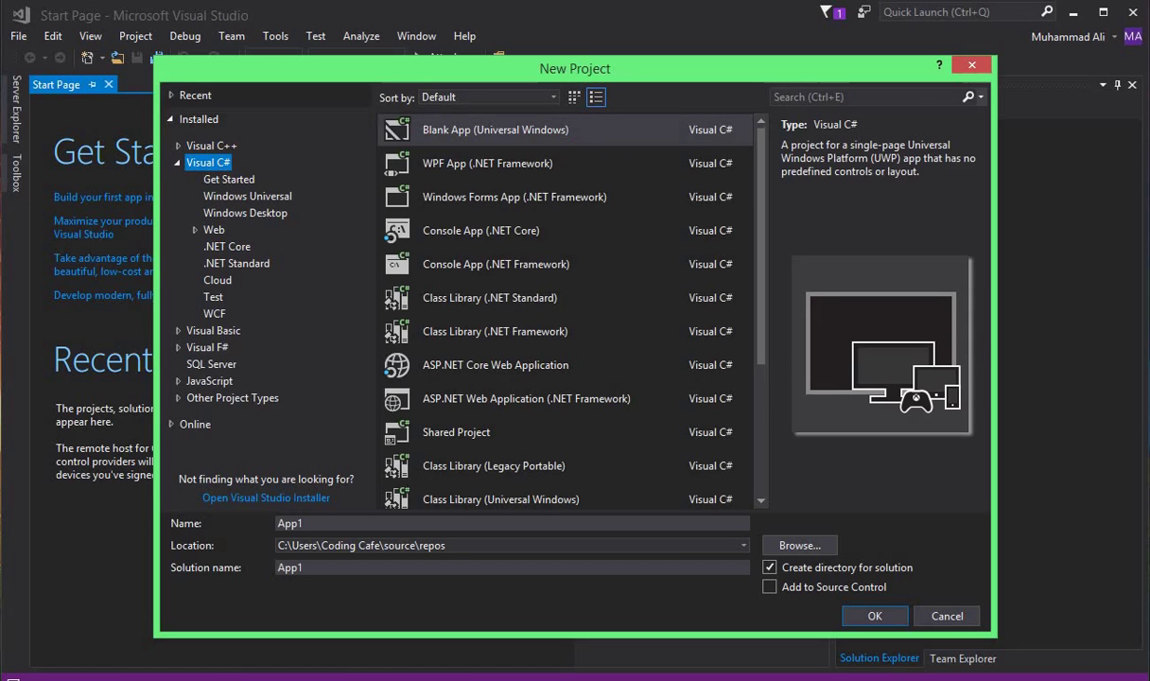
left_click(210, 164)
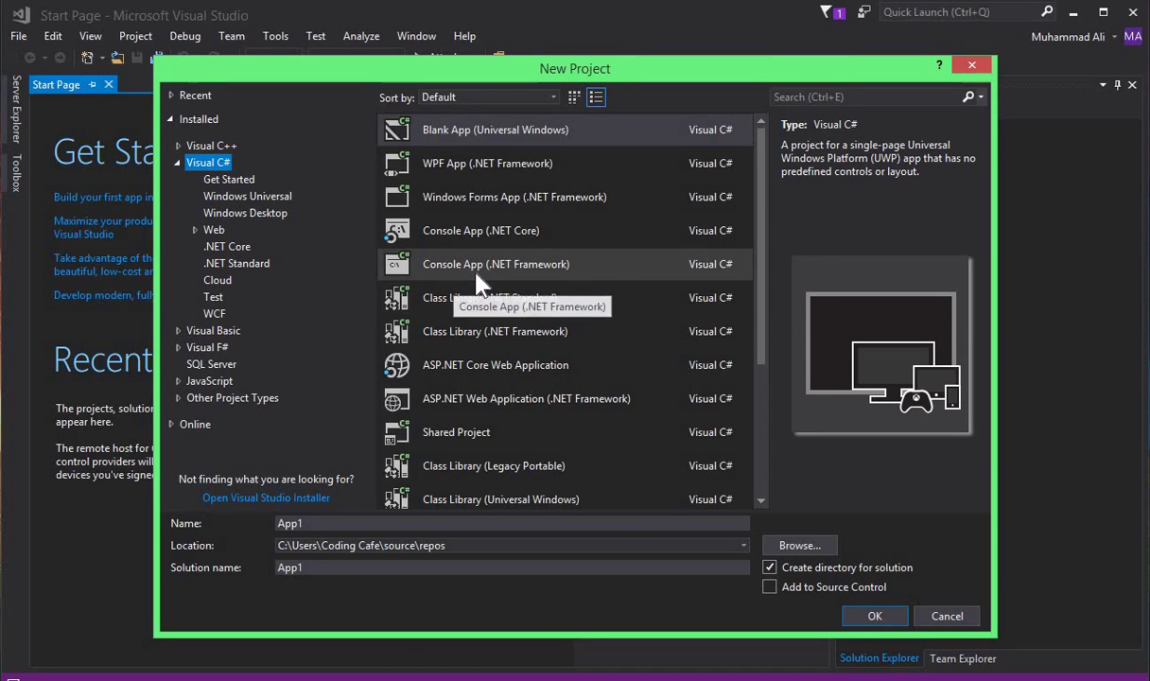
left_click(513, 275)
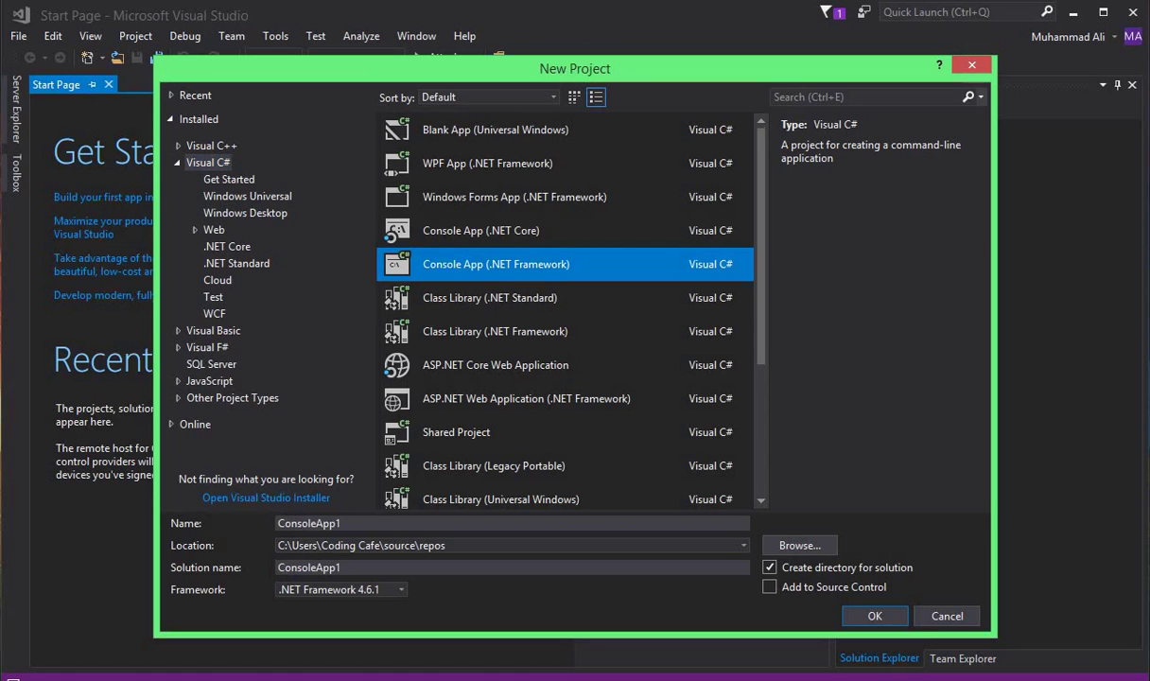
Name the new project 'Firstprogram'
left_click(350, 523)
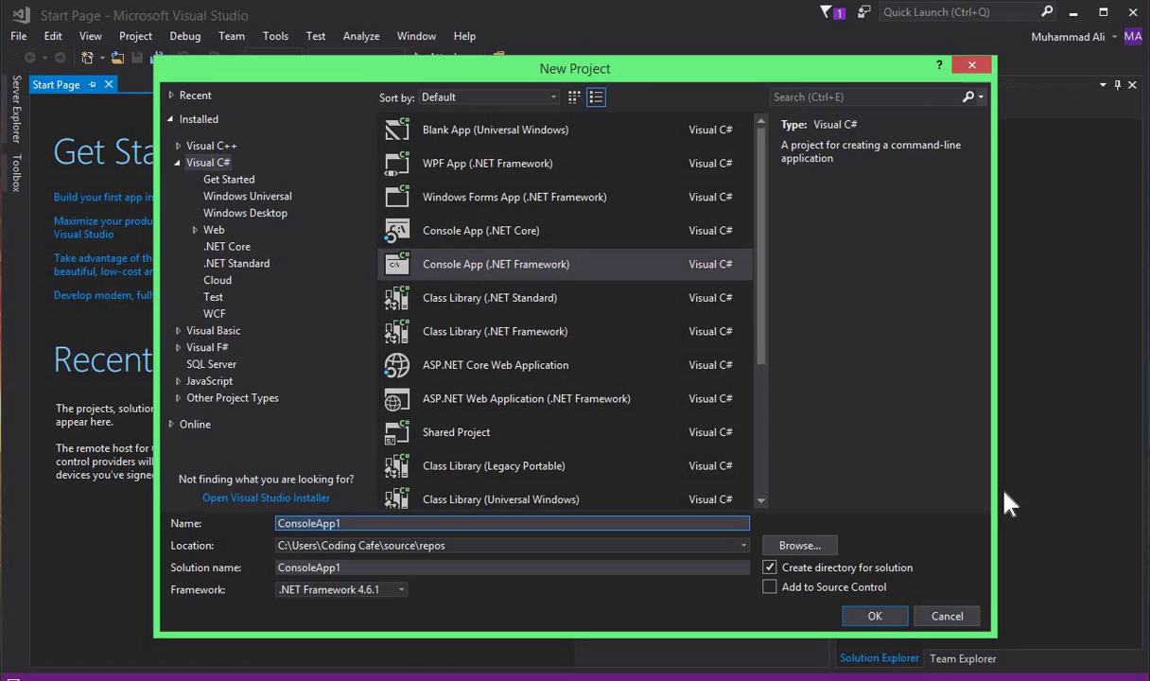
key("ctrl+a")
type("F")
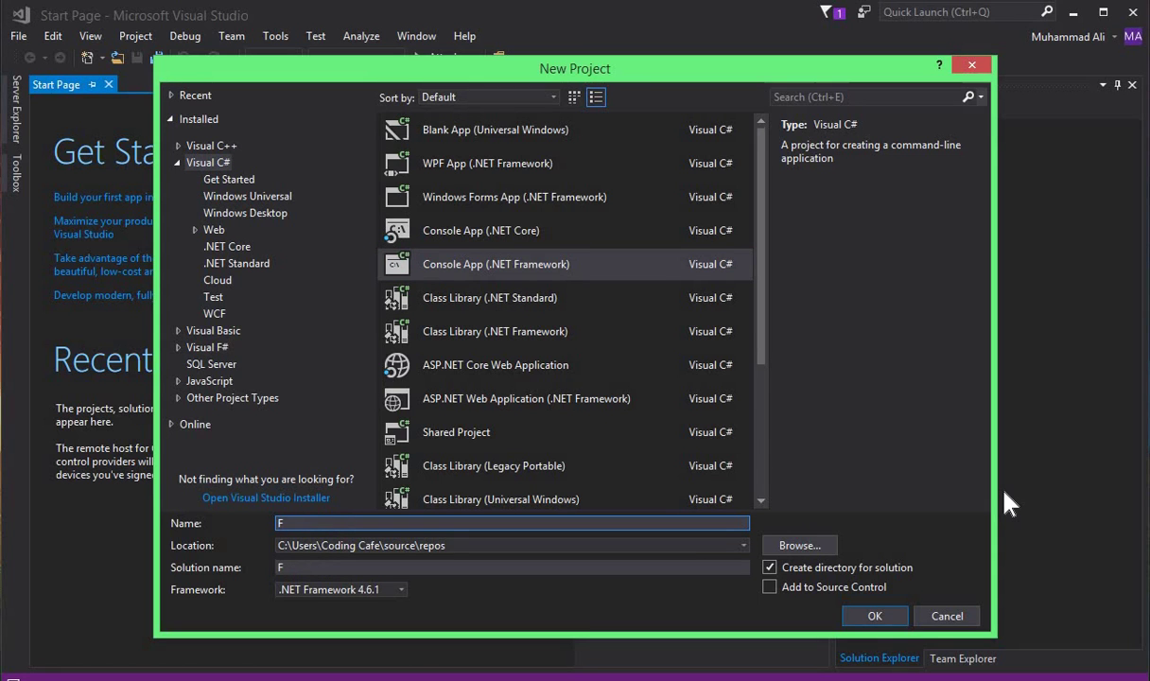
type("irstpr")
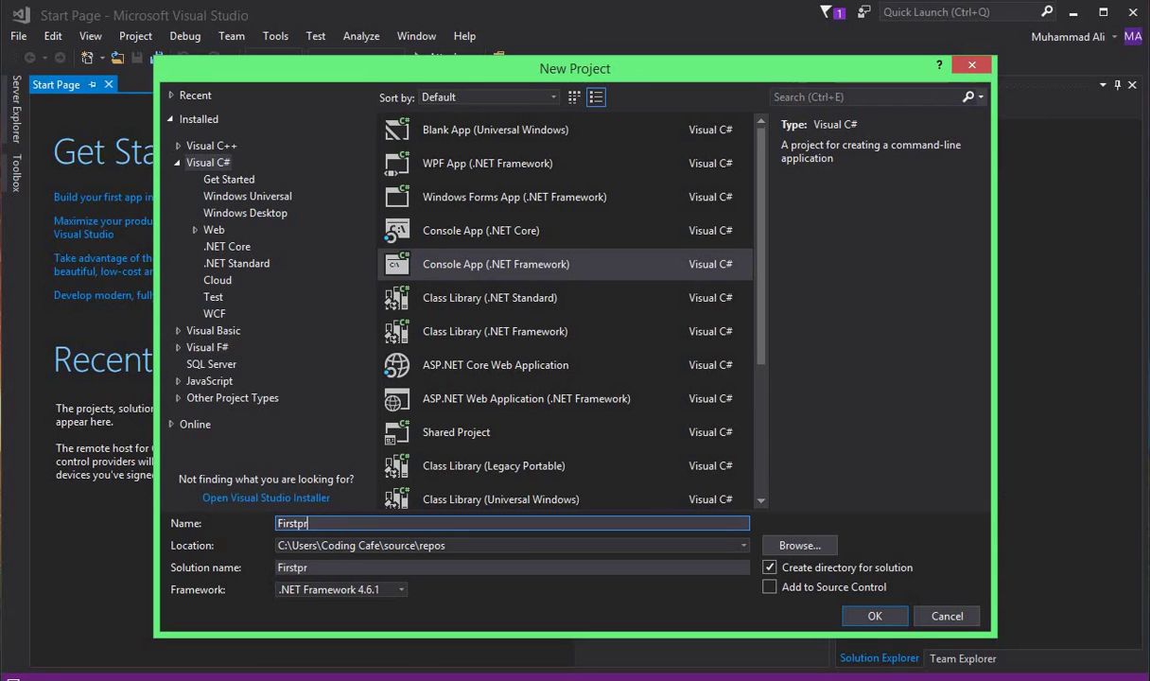
type("ogram")
key("Return")
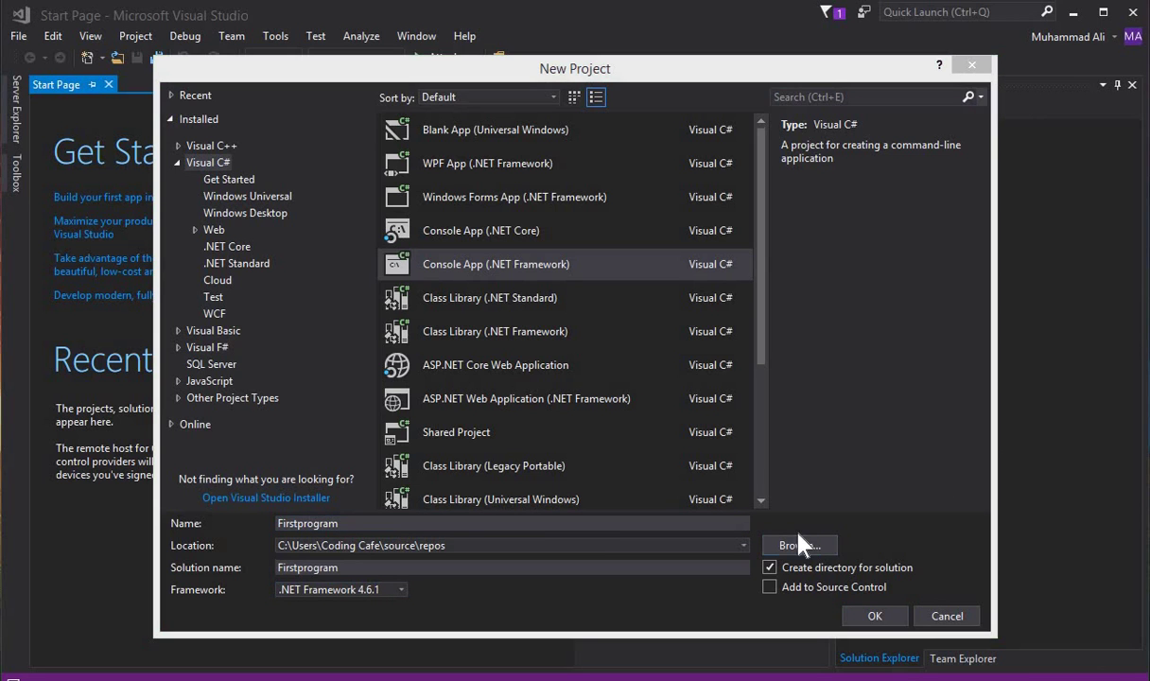
left_click(800, 548)
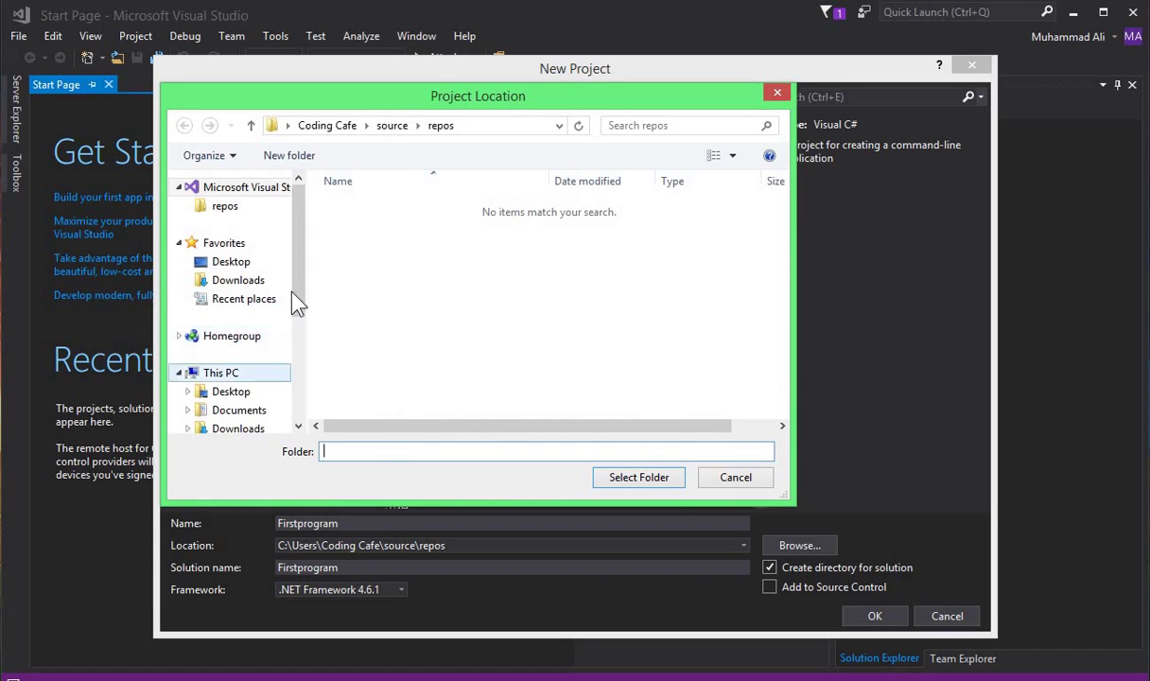
Set the location to D:\C Sharp Tutorials and create the Firstprogram project
scroll(301, 289, "down", 3)
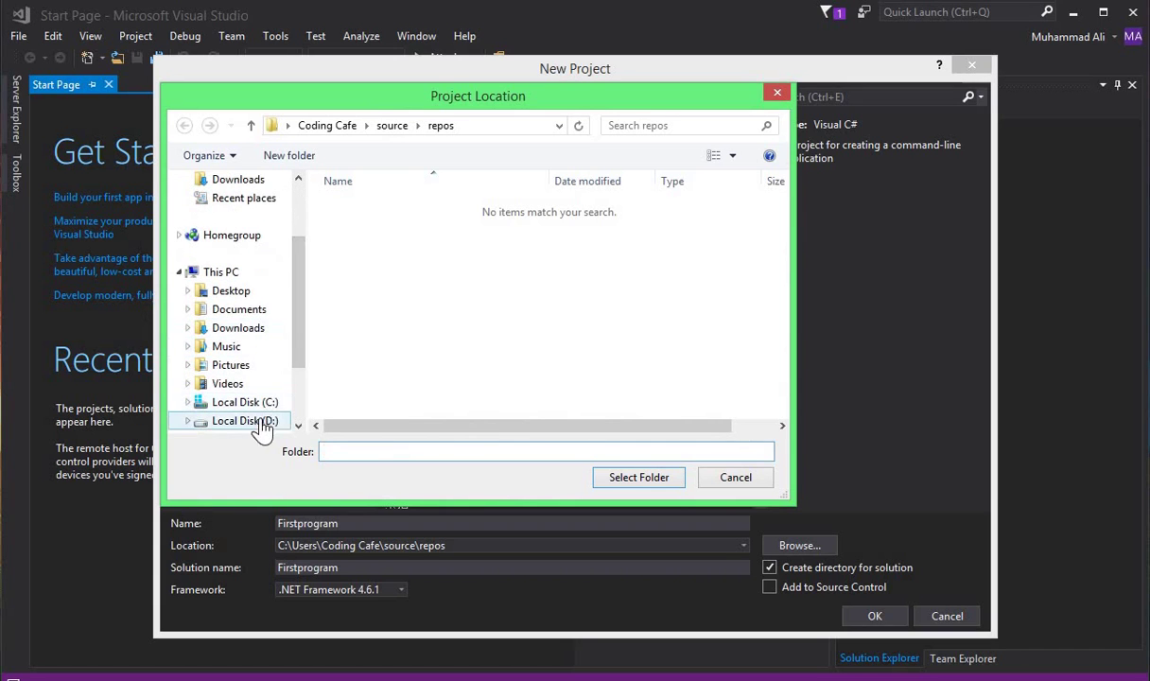
left_click(247, 404)
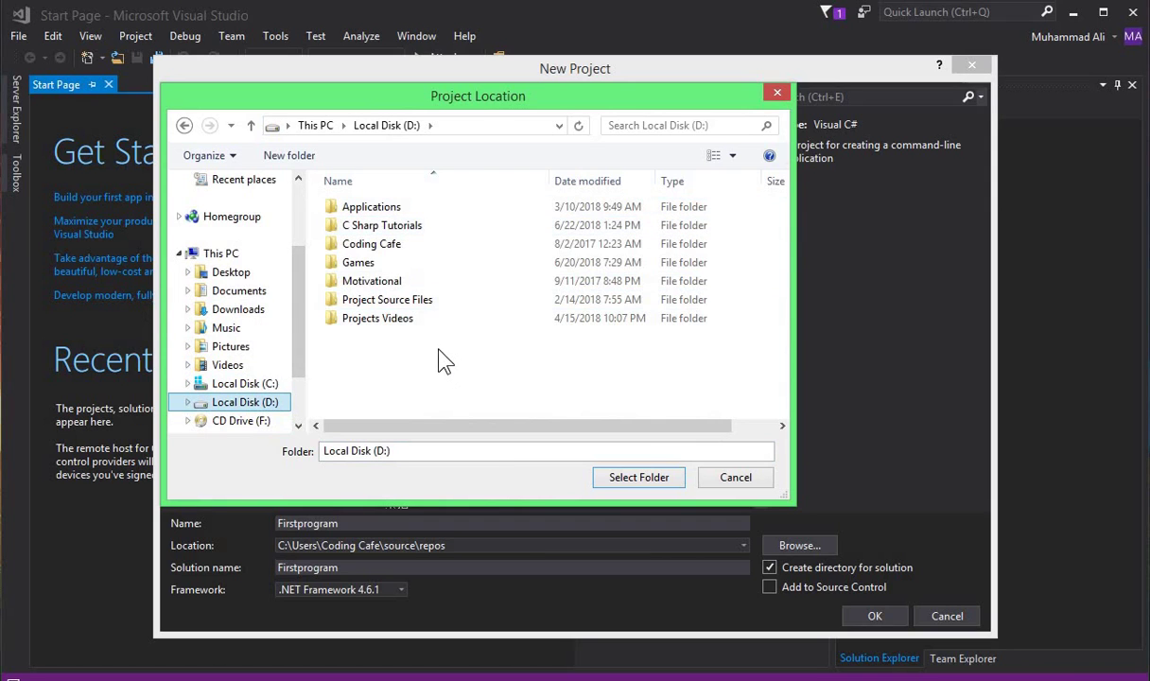
double_click(381, 227)
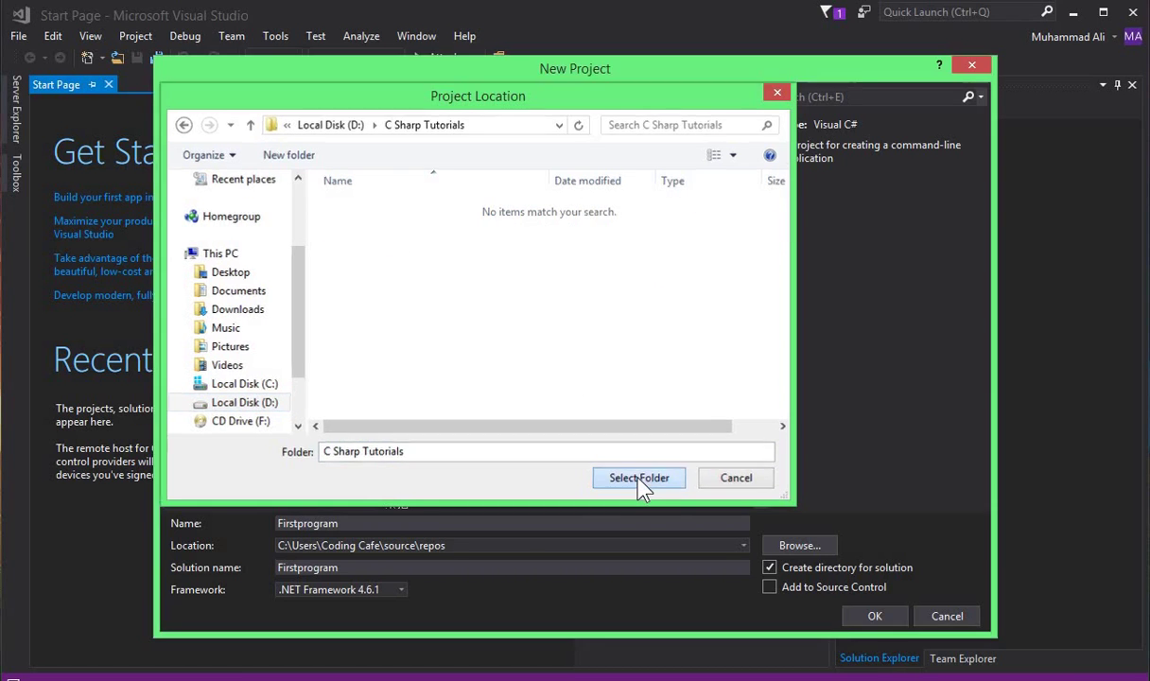
left_click(639, 477)
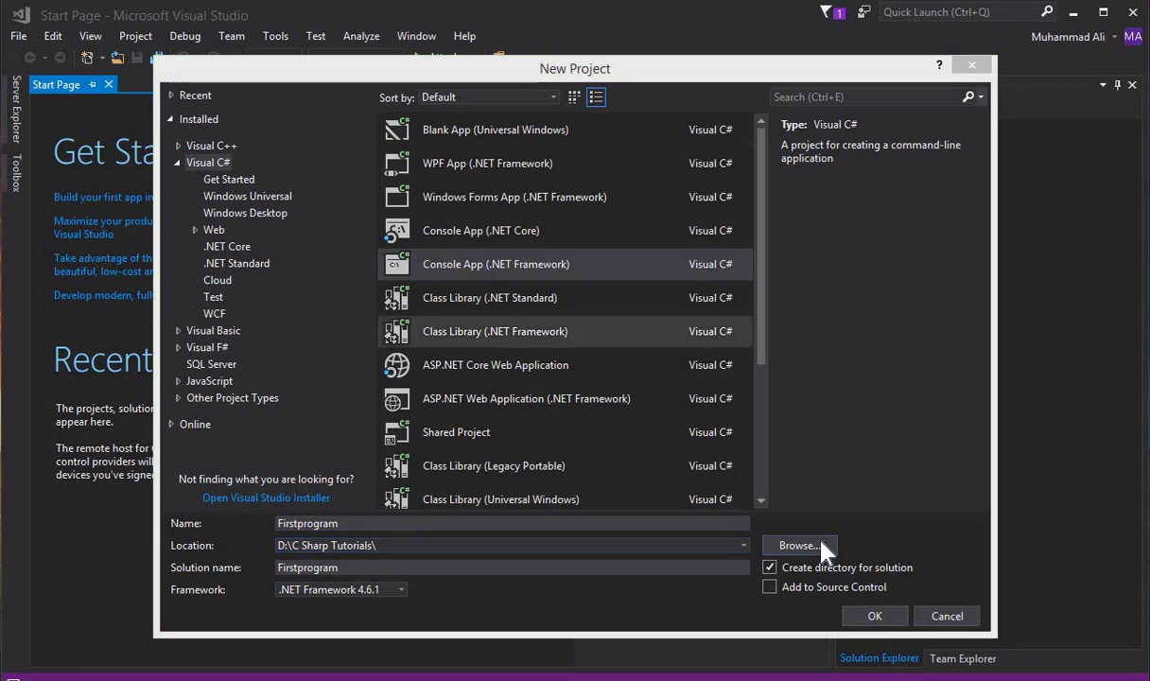
left_click(875, 617)
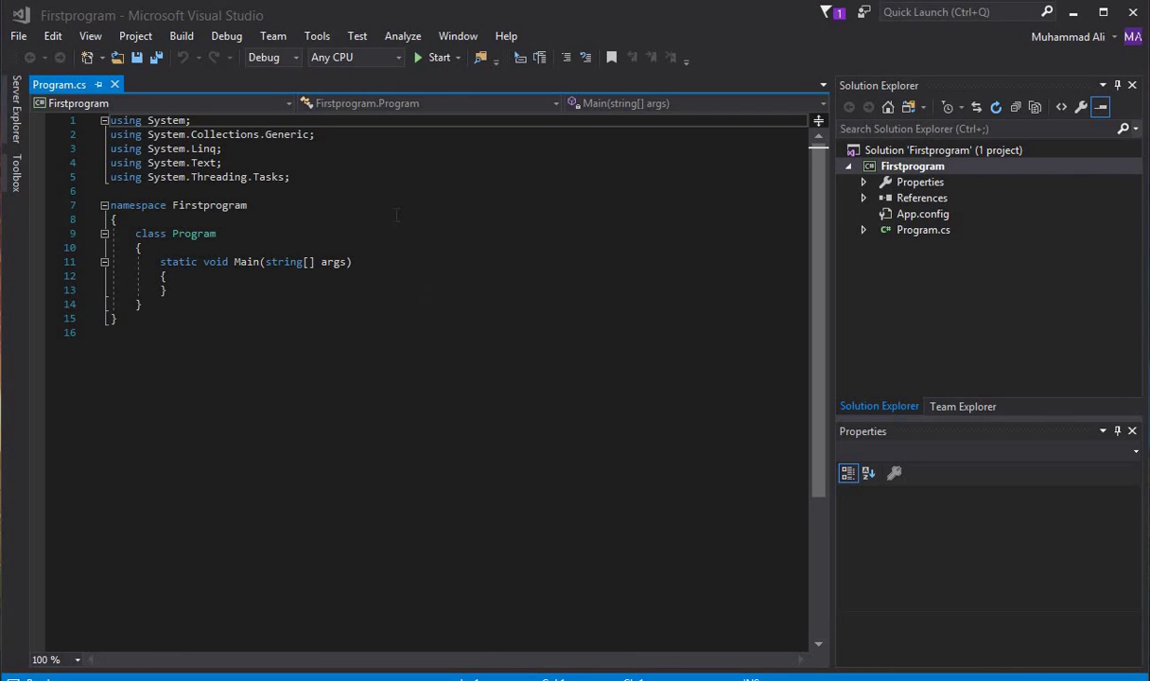
Add Console.WriteLine("Hello World."); inside Main, then build and run with Ctrl+F5
left_click(224, 275)
key("Return")
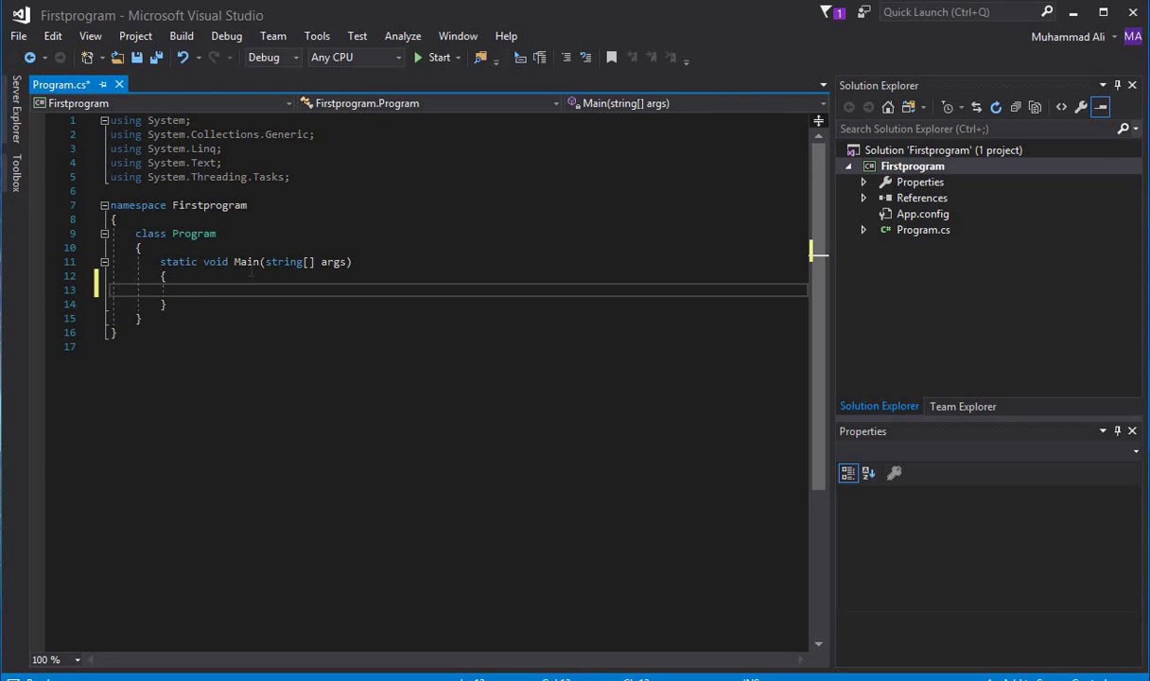
type("Con")
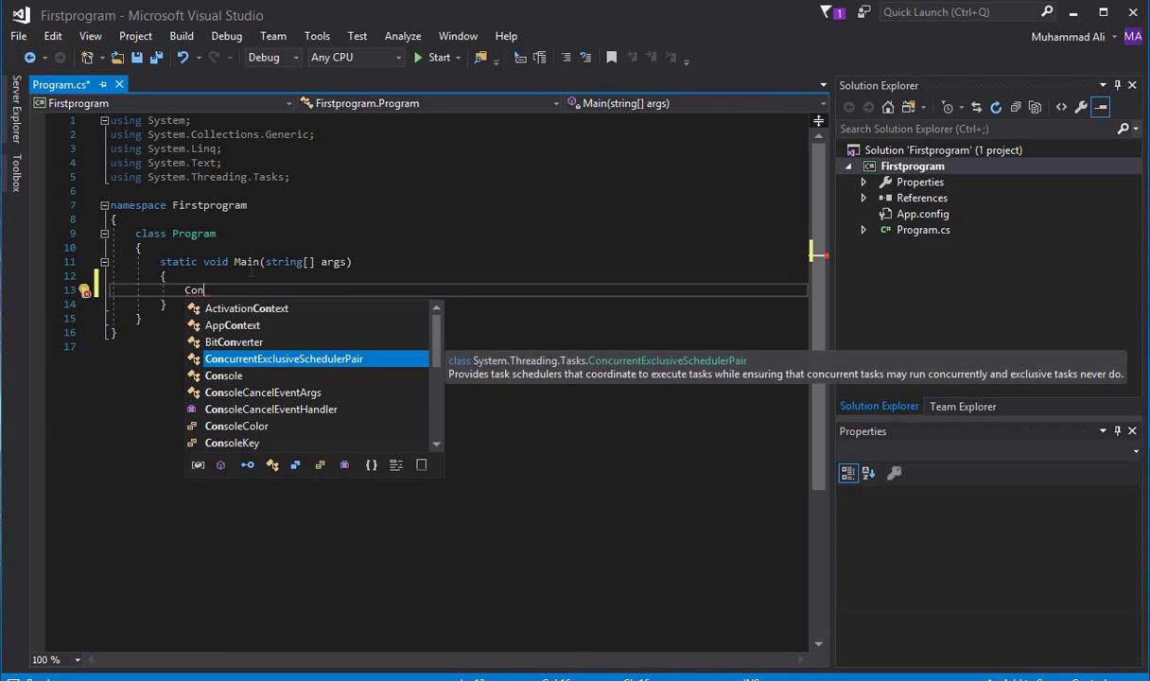
type("so")
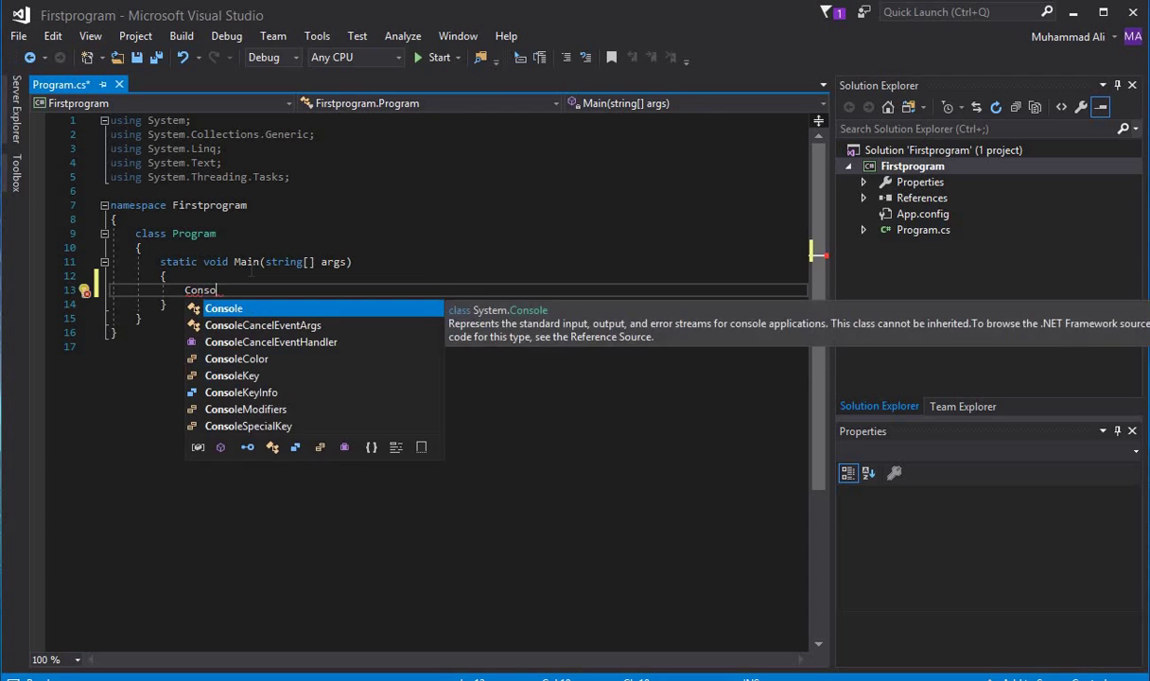
key("Tab")
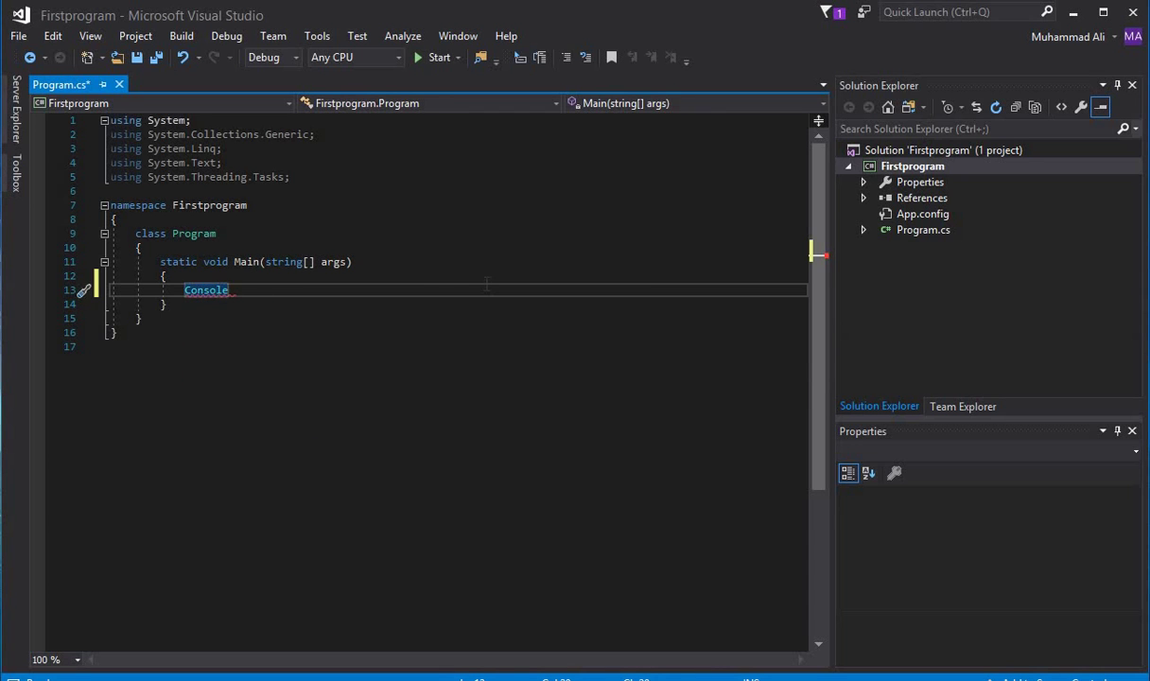
type(".wr")
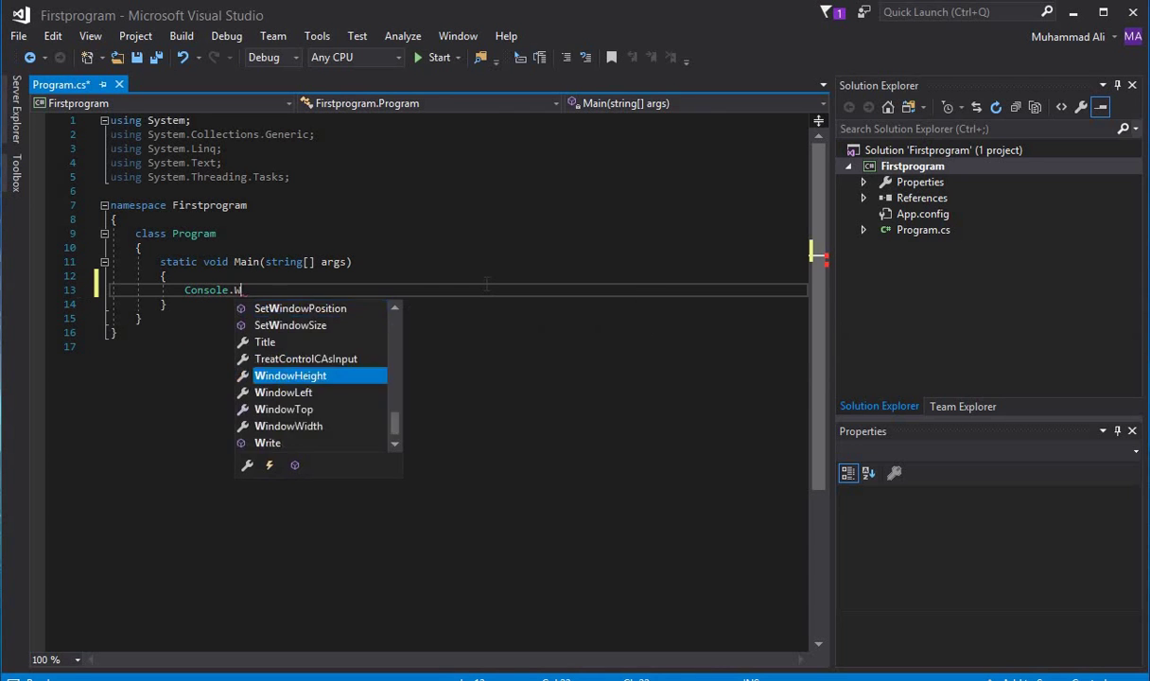
key("Down")
key("Tab")
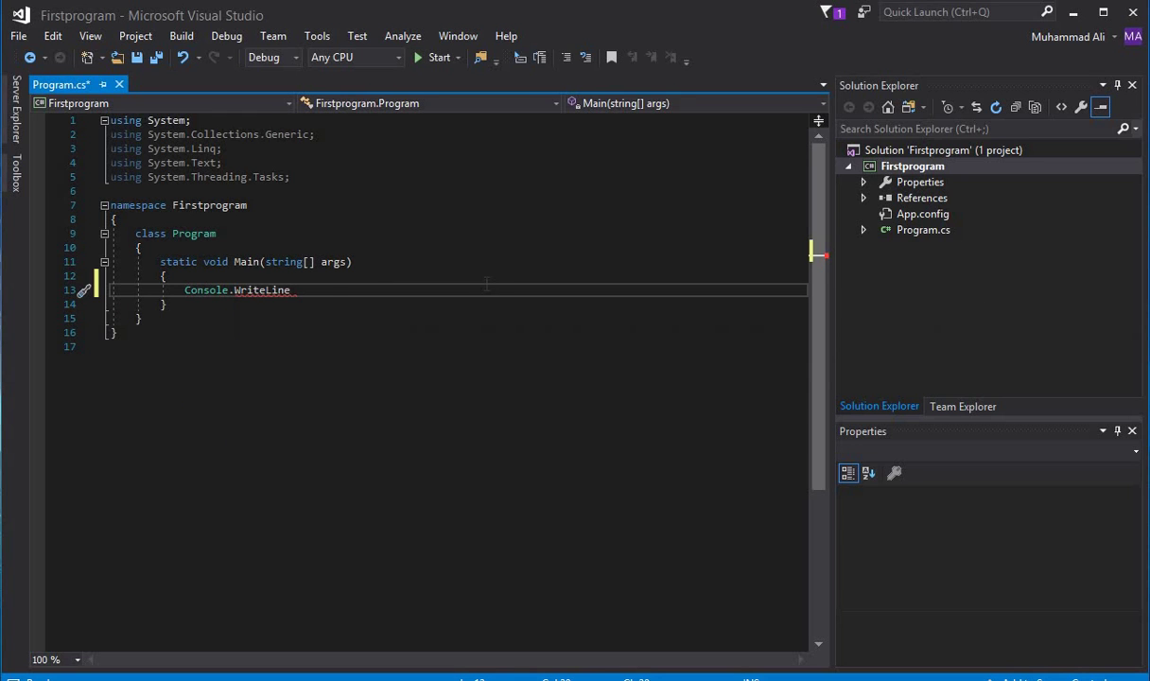
type("(\"")
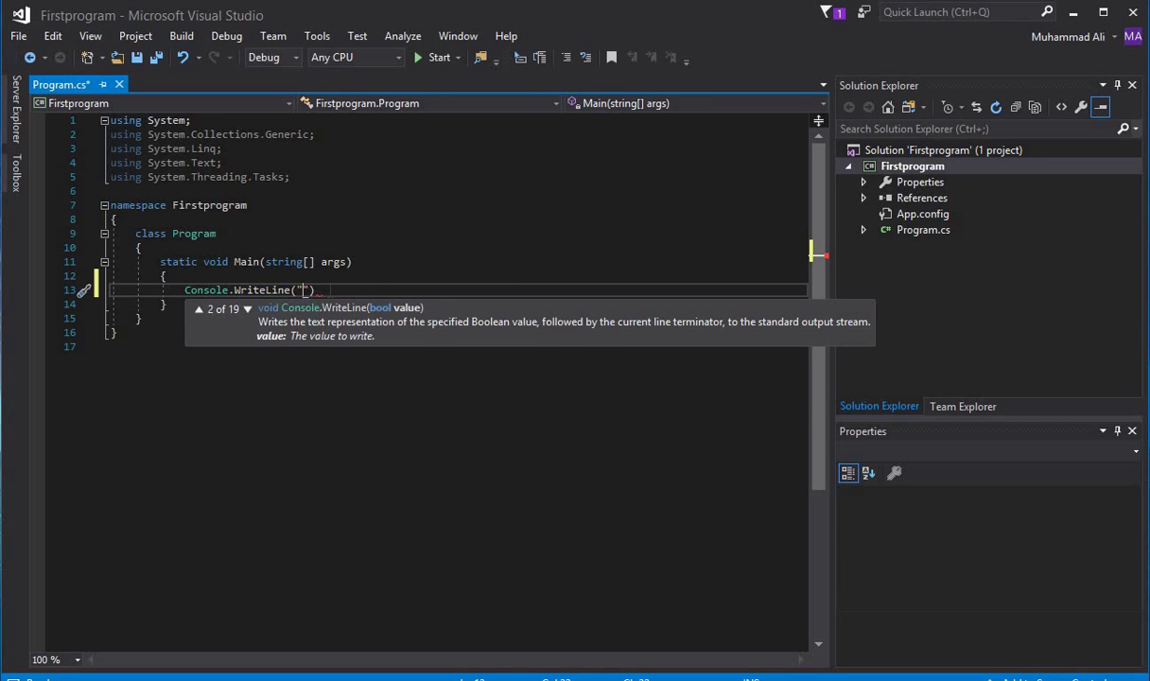
type("Hello World.\"")
key("End")
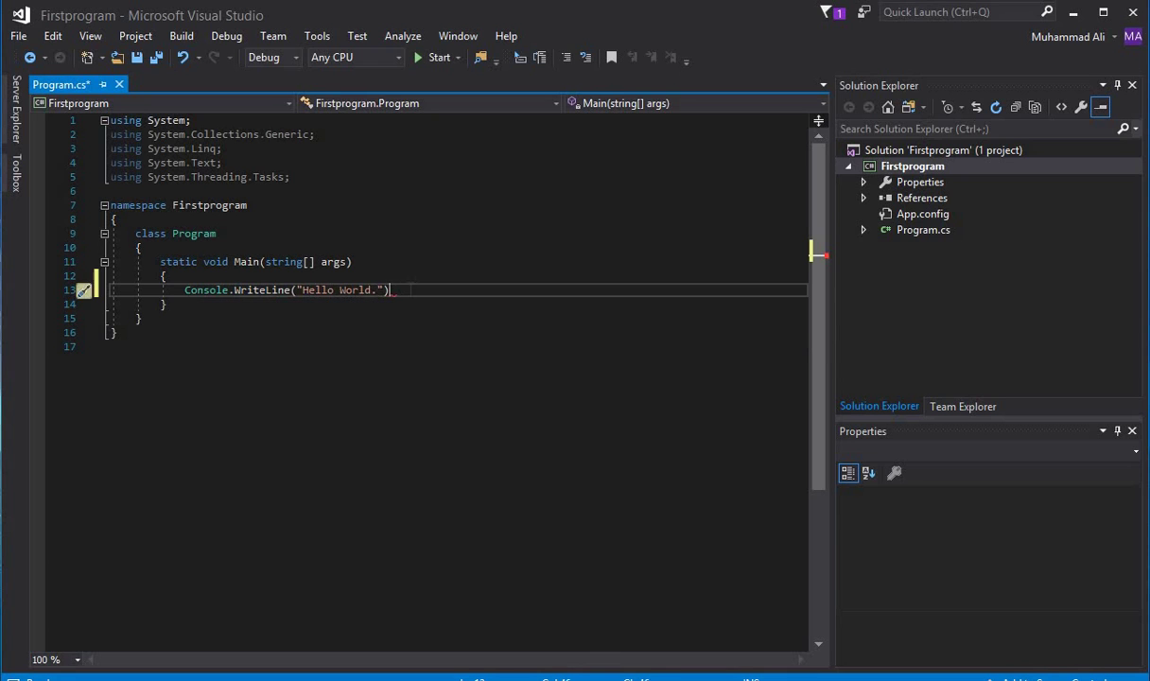
type(";")
left_click(446, 287)
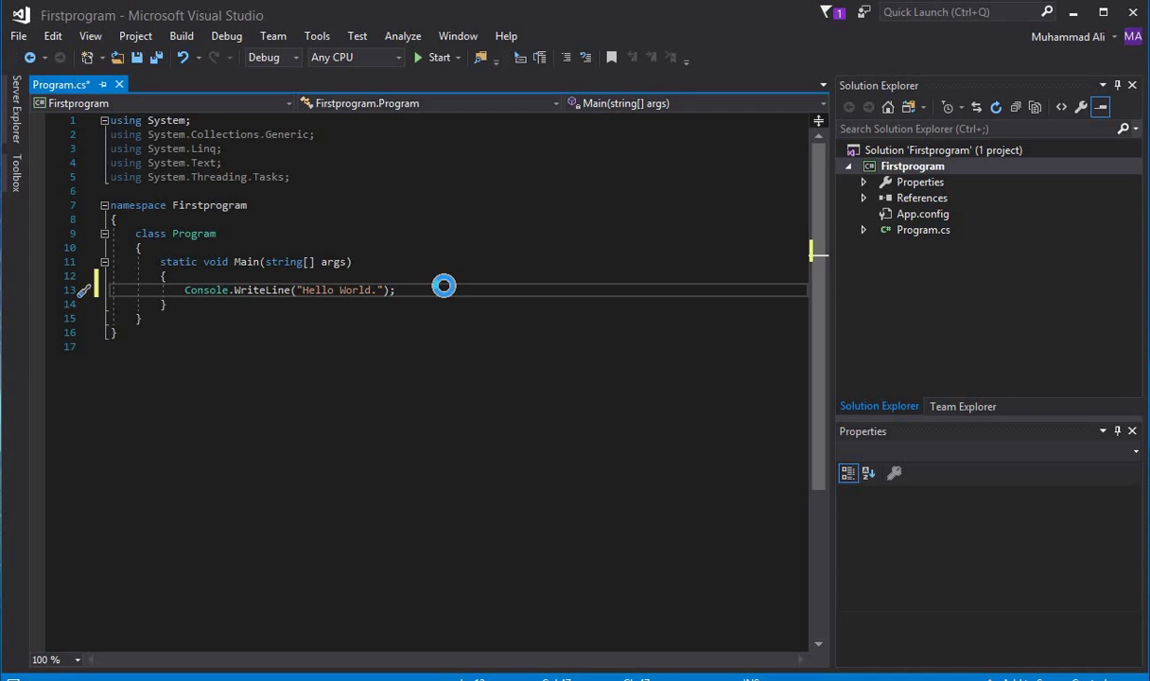
key("ctrl+F5")
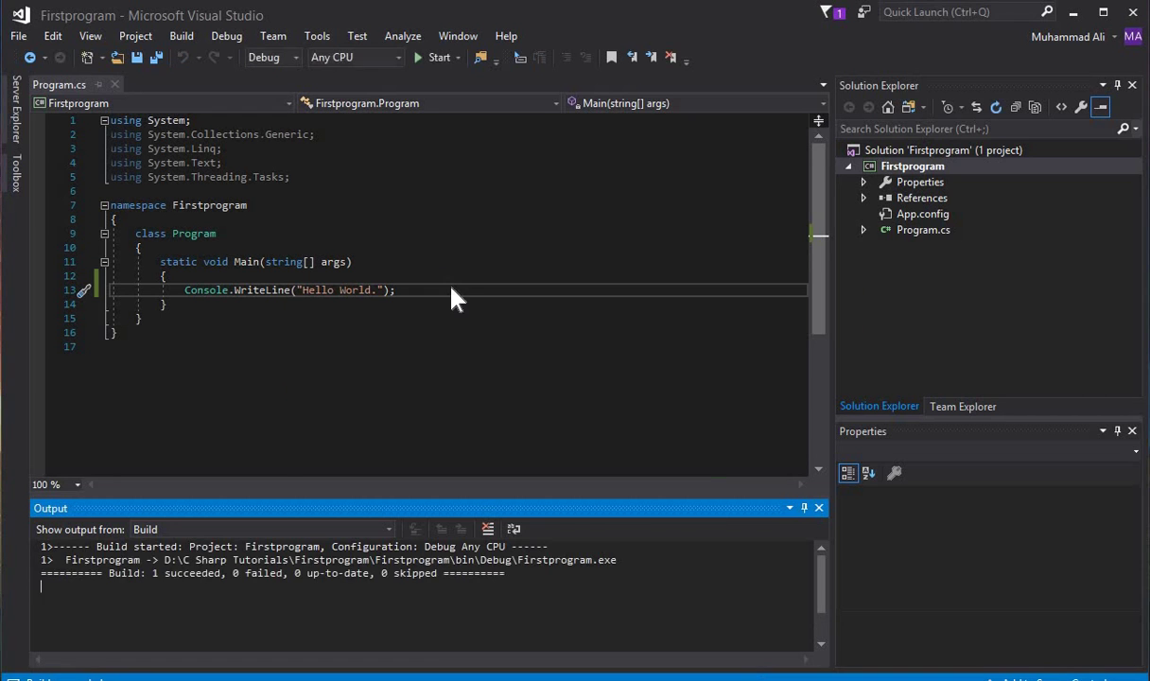
Check the console shows "Hello World." beside the code, then close the console window
left_click_drag(605, 206, 493, 172)
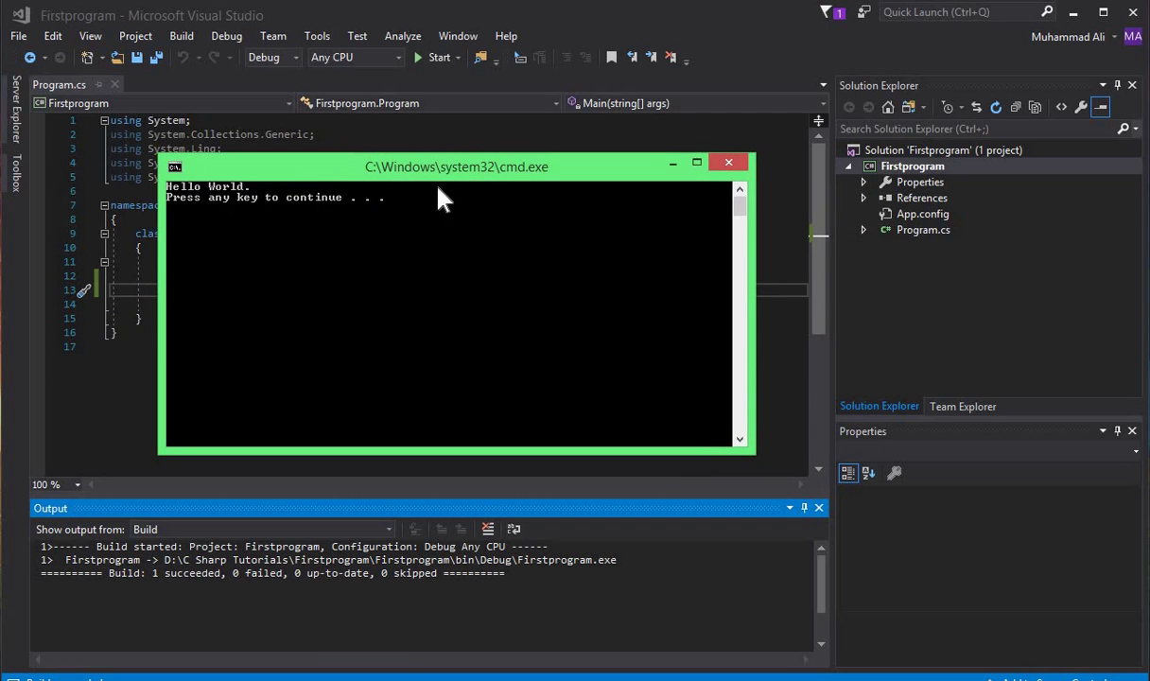
left_click_drag(417, 165, 636, 168)
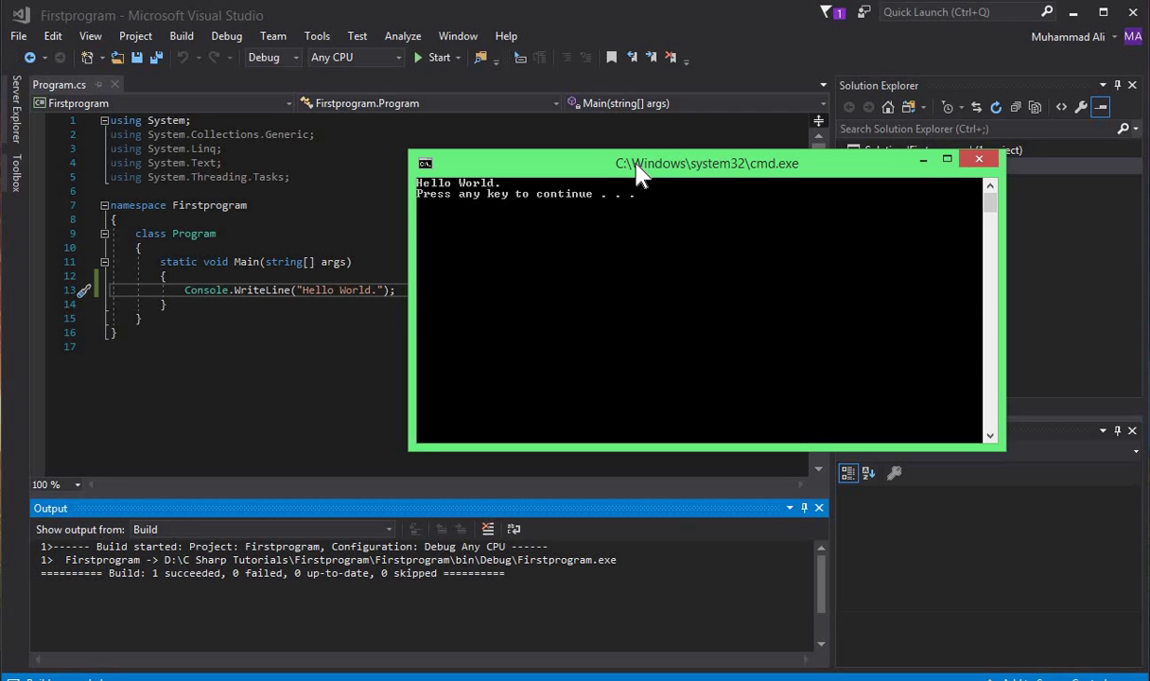
key("Return")
key("shift+Up")
key("shift+Up")
key("shift+Up")
key("shift+Up")
key("shift+Up")
key("shift+Up")
key("shift+Up")
key("shift+Up")
key("shift+Up")
key("shift+Up")
key("shift+Up")
key("shift+Up")
key("shift+Up")
key("shift+Up")
key("shift+Up")
key("shift+Up")
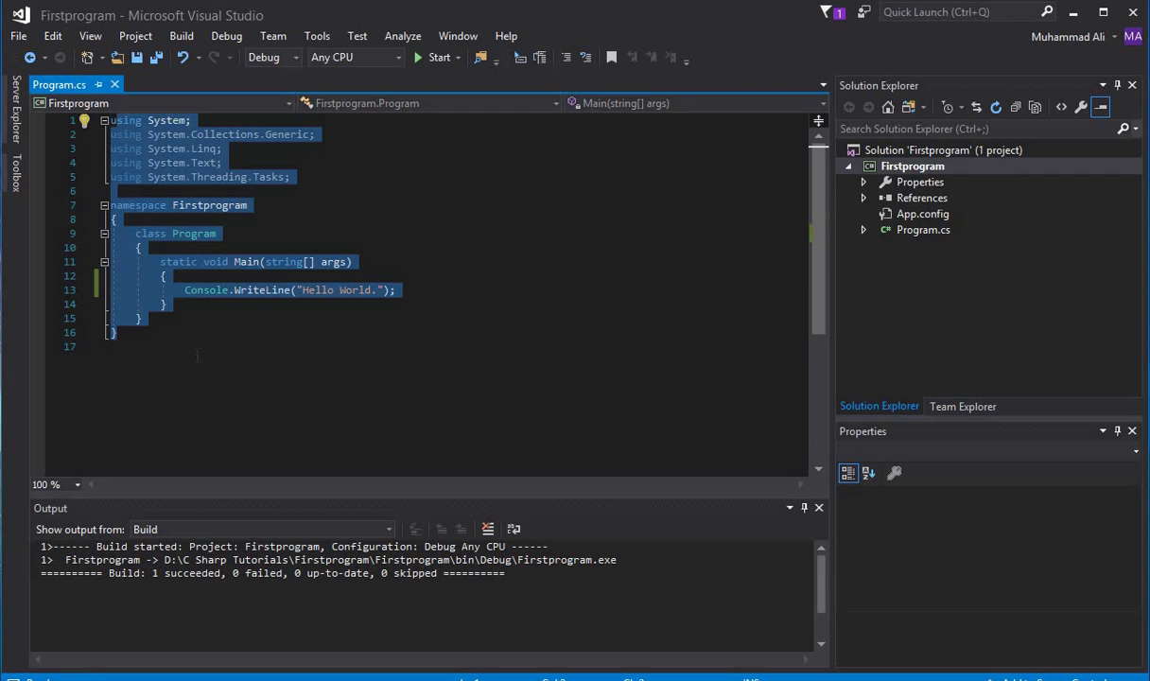
Select and deselect the code lines, then minimize Visual Studio to show the desktop
key("Left")
key("shift+End")
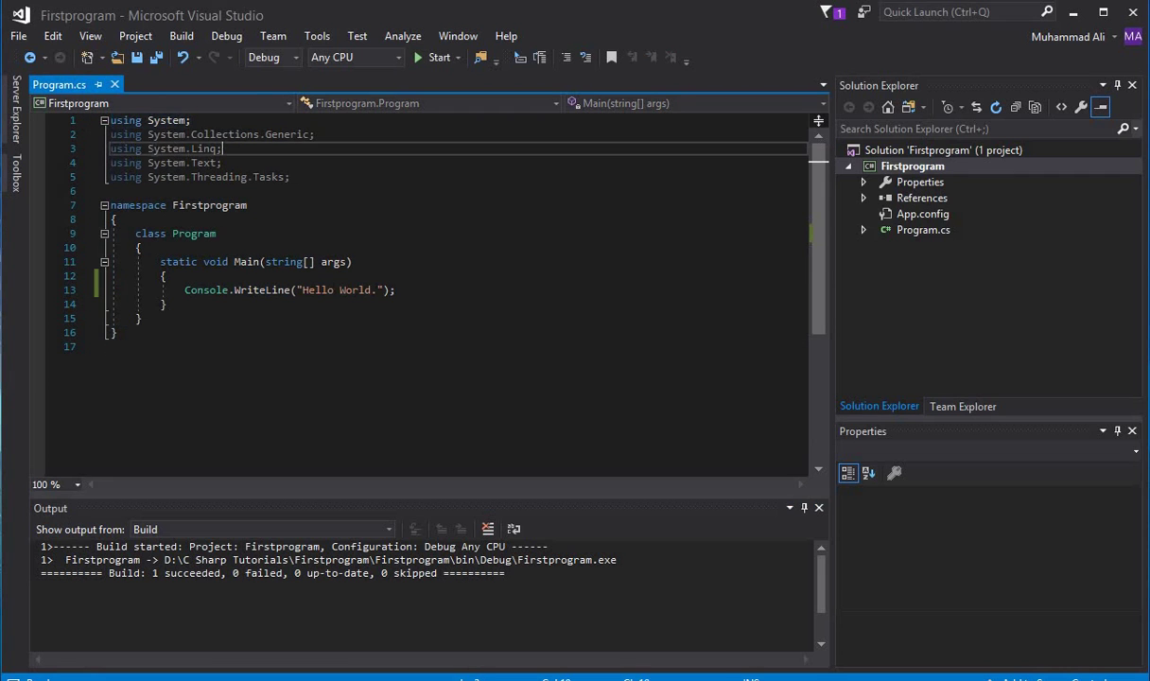
left_click(203, 347)
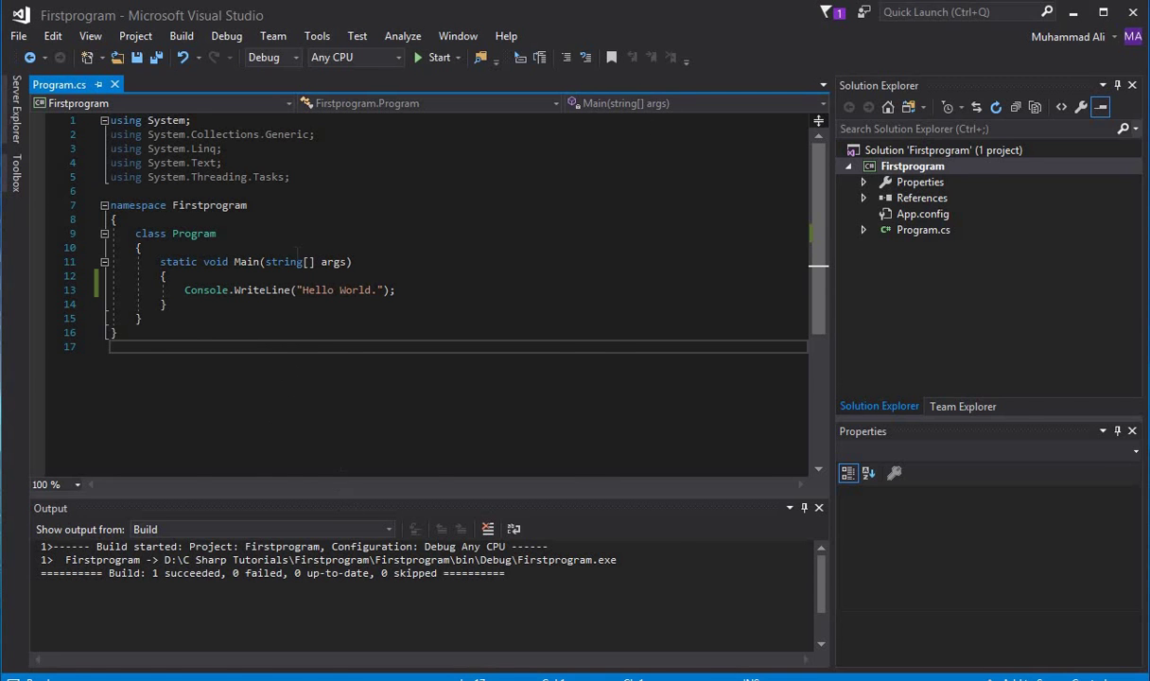
key("super+d")
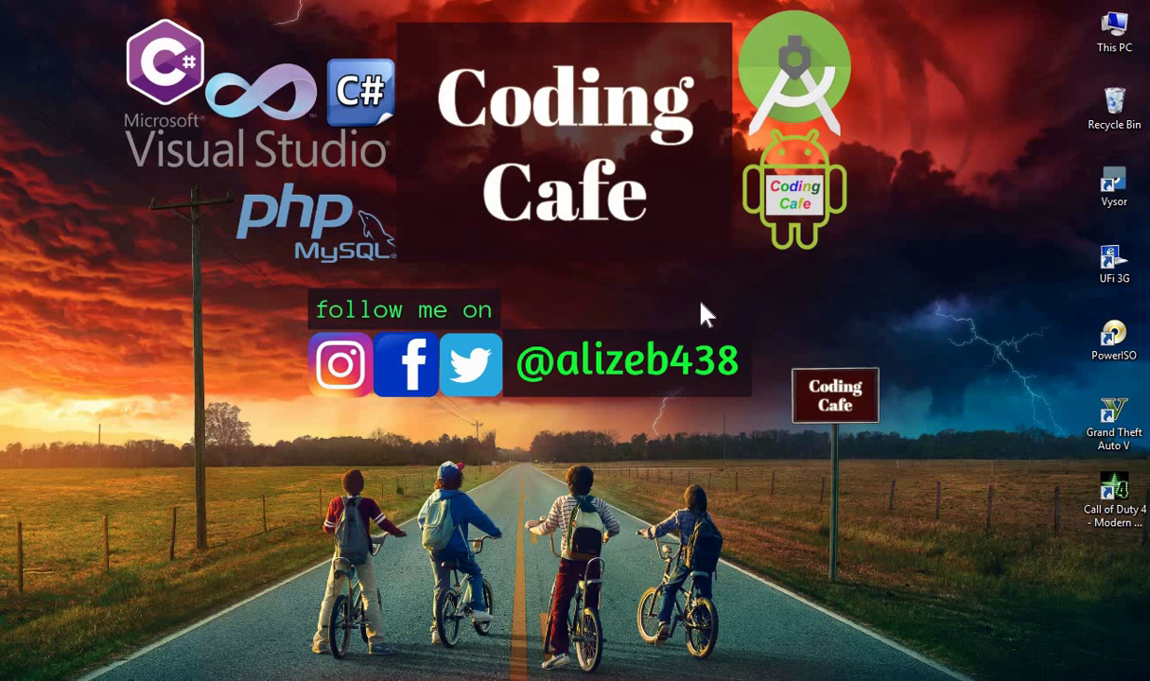